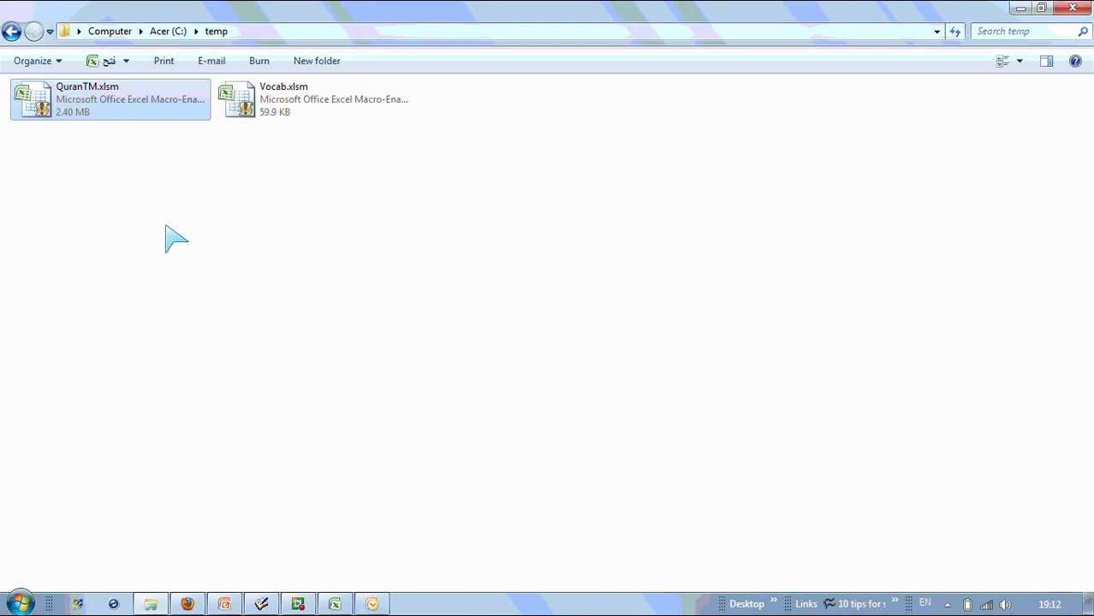
Open QuranTM.xlsm from the temp folder to show the Al-Fatiha vocabulary sheet
double_click(68, 110)
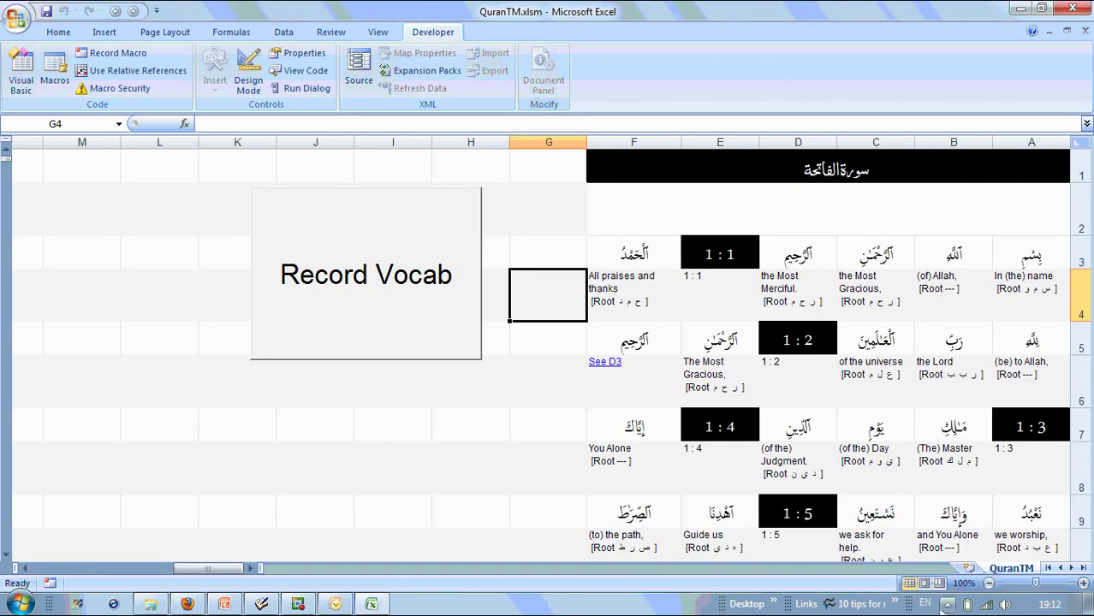
click(947, 602)
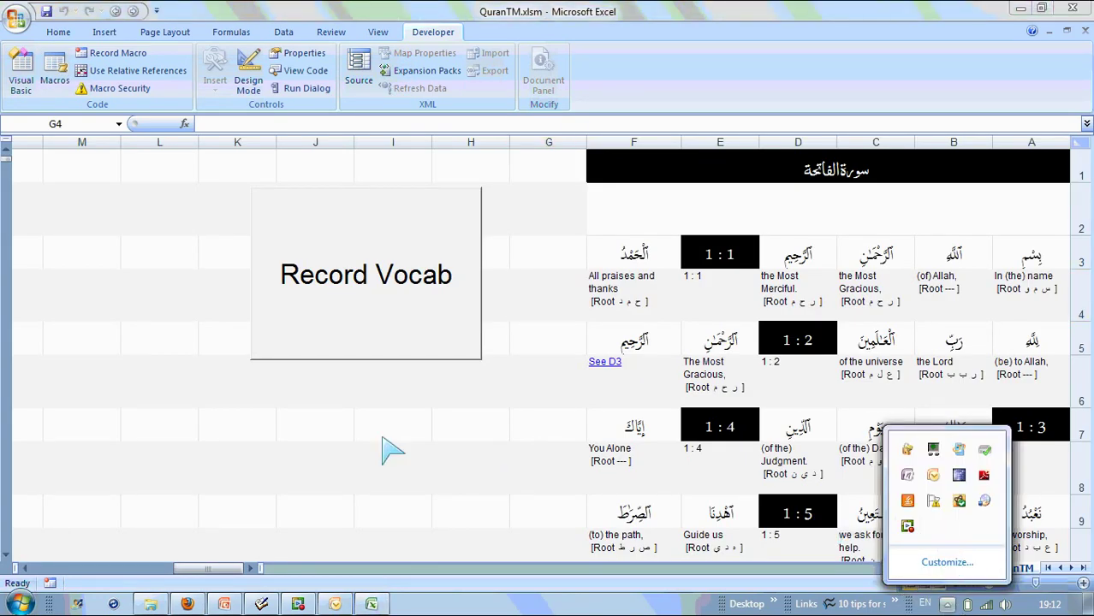
click(363, 414)
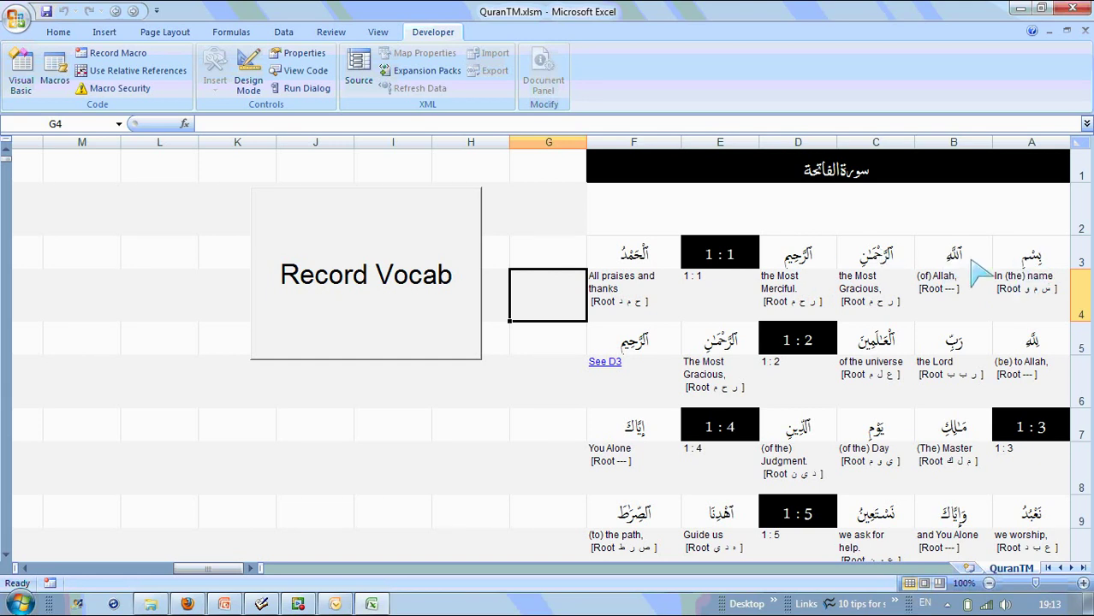
click(1058, 263)
key(Left)
key(Left)
key(Left)
key(Left)
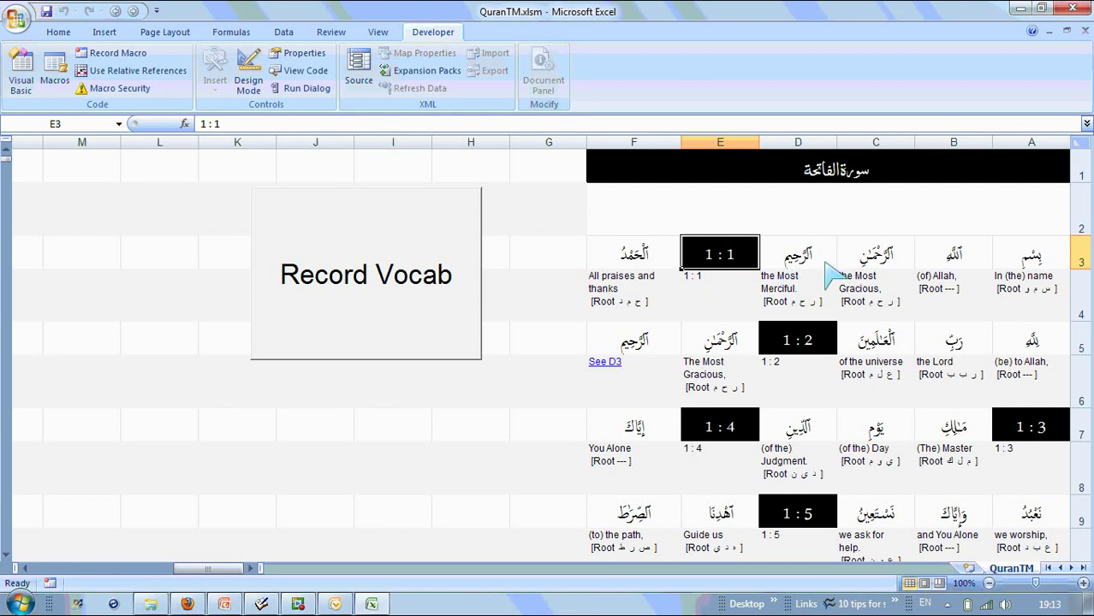
click(828, 272)
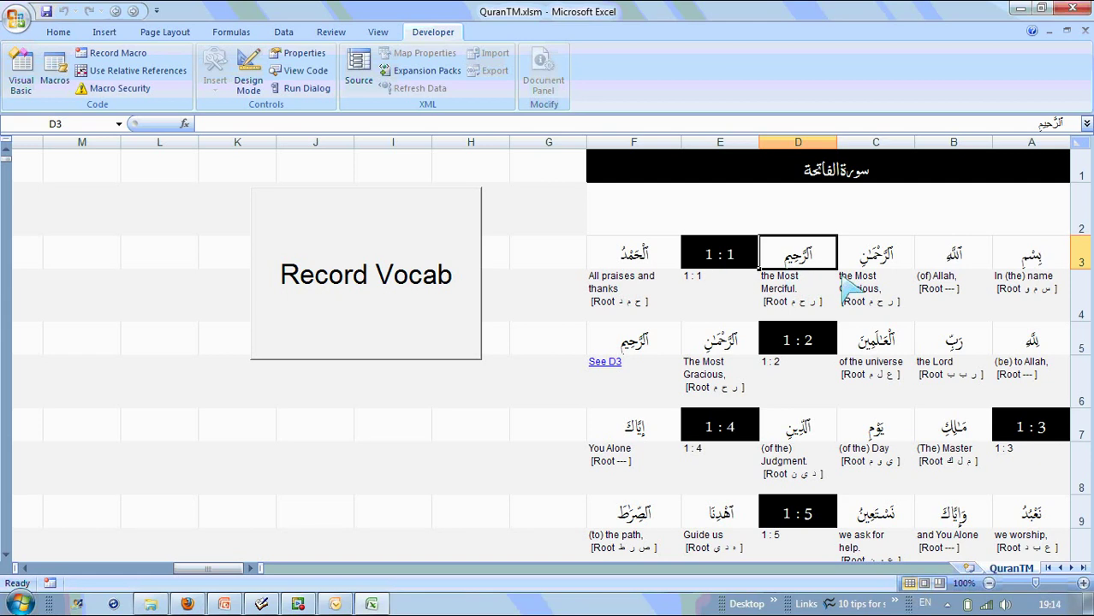
Find the verse marker 22 : 19 and select the word beside it
key(ctrl+f)
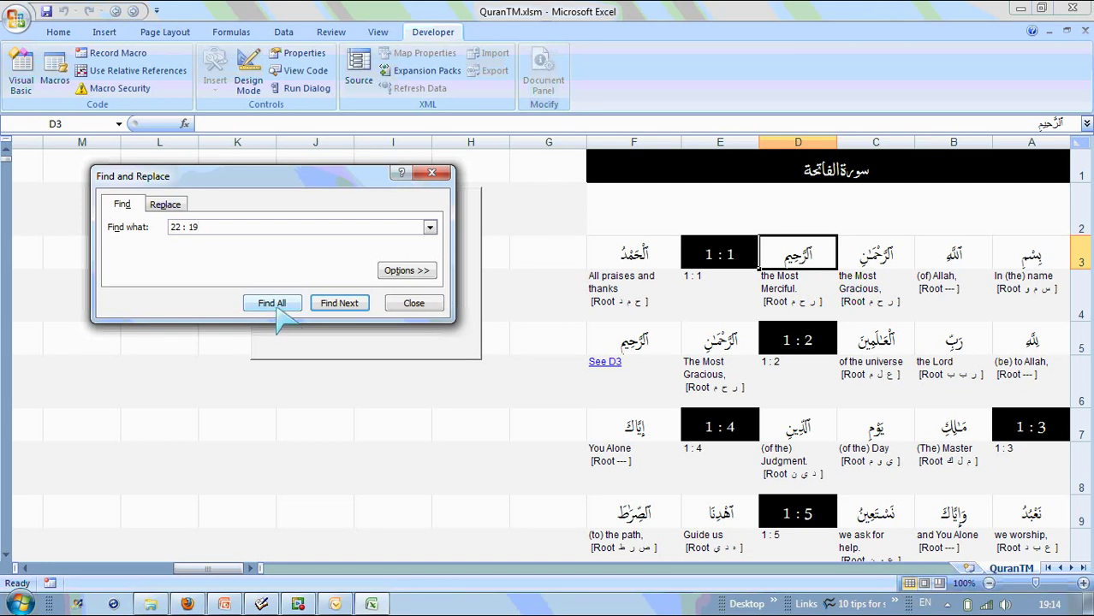
click(334, 308)
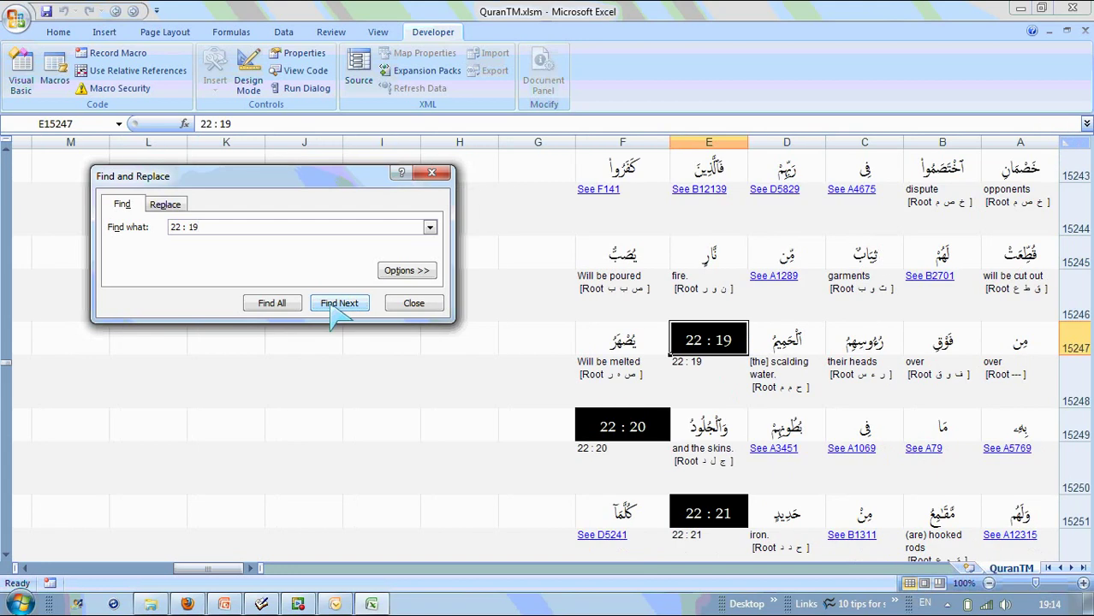
click(432, 173)
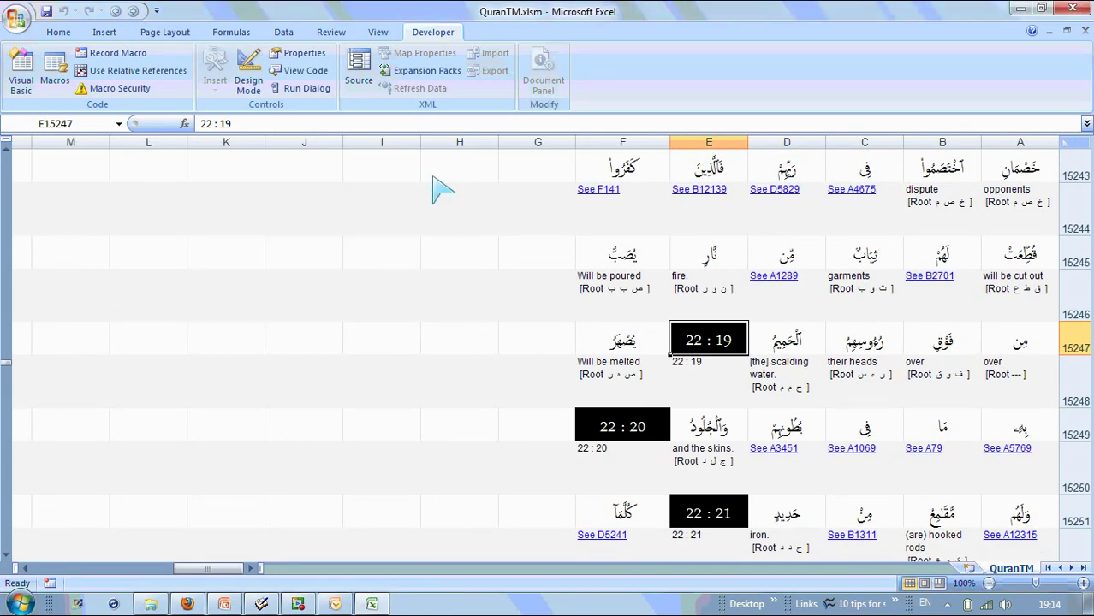
click(778, 340)
Move up column D past the Bismillah line to the sura 22 title at row 15121
key(Up)
key(Up)
key(Up)
key(Up)
key(Up)
key(Up)
key(Up)
key(Up)
key(Up)
key(Up)
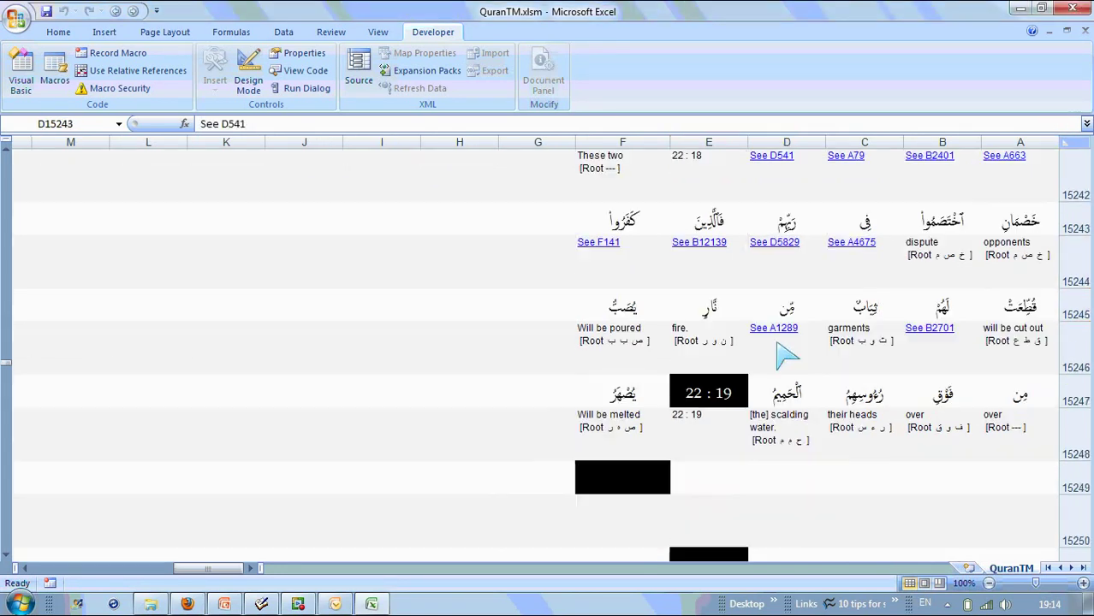
key(Up)
key(Up)
key(Up)
key(Up)
key(Up)
key(Up)
key(Up)
key(Up)
key(Up)
key(Up)
key(Up)
key(Up)
key(Up)
key(Up)
key(Up)
key(Up)
key(Up)
key(Up)
key(Up)
key(Up)
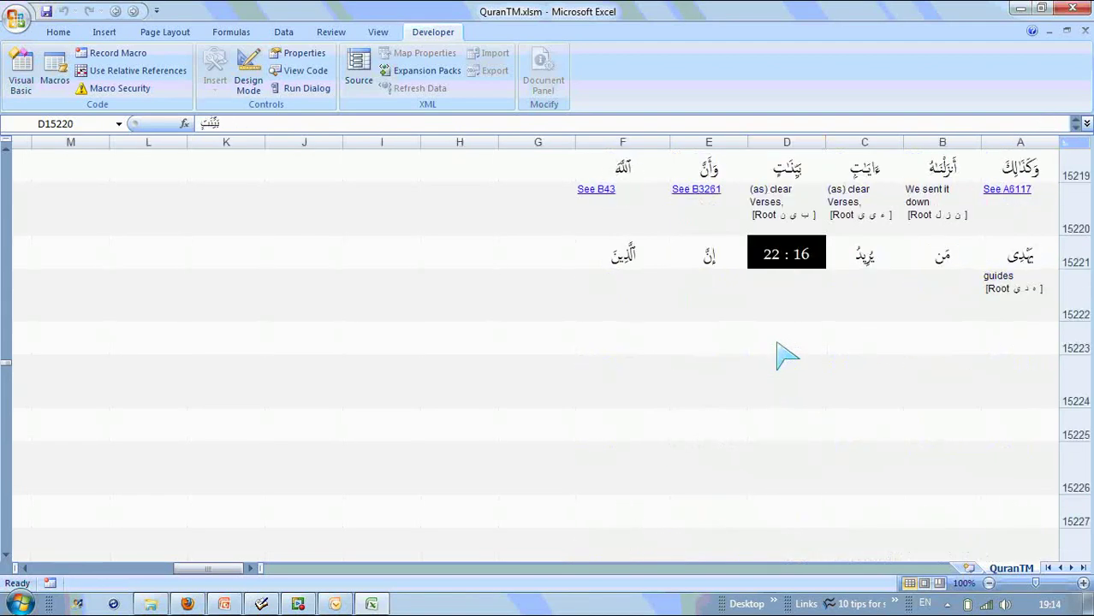
key(Up)
key(Up)
key(Up)
key(Up)
key(Up)
key(Up)
key(Up)
key(Up)
key(Up)
key(Up)
key(Up)
key(Up)
key(Up)
key(Up)
key(Up)
key(Up)
key(Up)
key(Up)
key(Up)
key(Up)
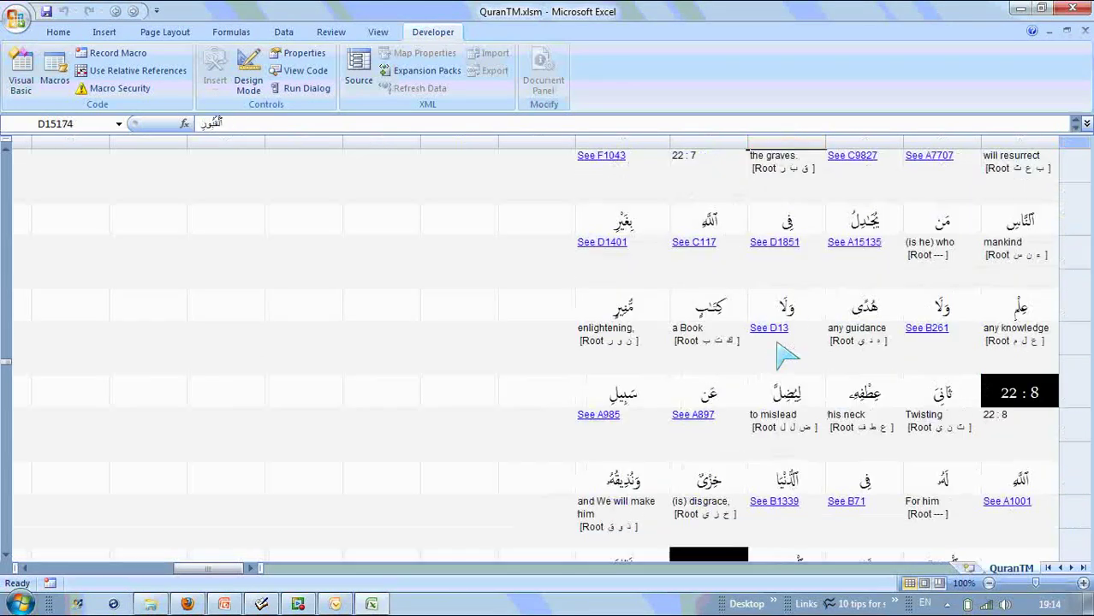
key(Up)
key(Up)
key(Up)
key(Up)
key(Up)
key(Up)
key(Up)
key(Up)
key(Up)
key(Up)
key(Up)
key(Up)
key(Up)
key(Up)
key(Up)
key(Up)
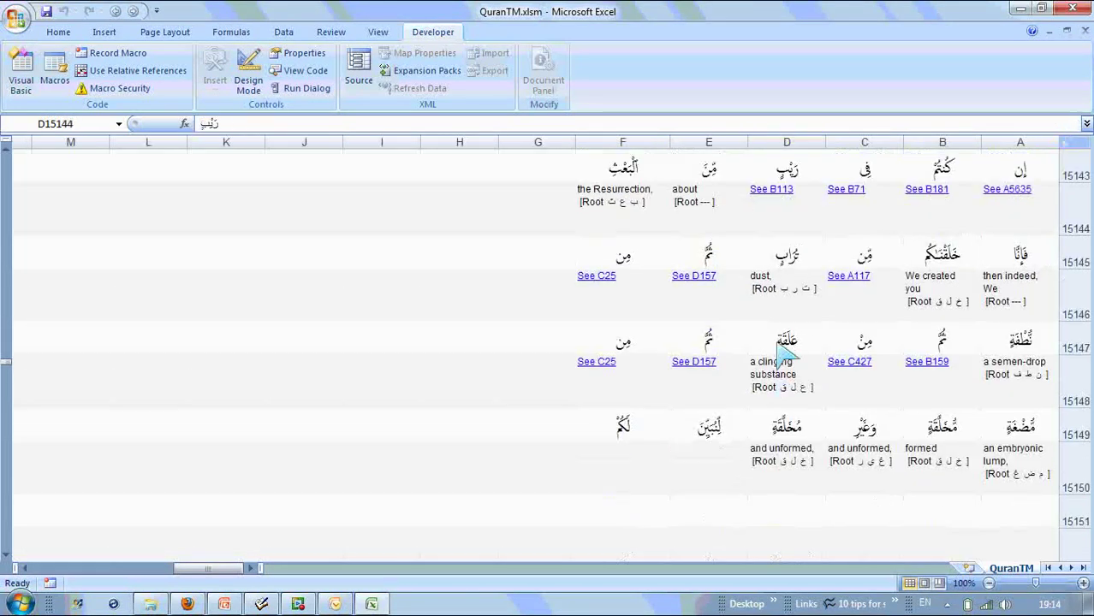
key(Up)
key(Up)
key(Up)
key(Up)
key(Up)
key(Up)
key(Up)
key(Up)
key(Up)
key(Up)
key(Up)
key(Up)
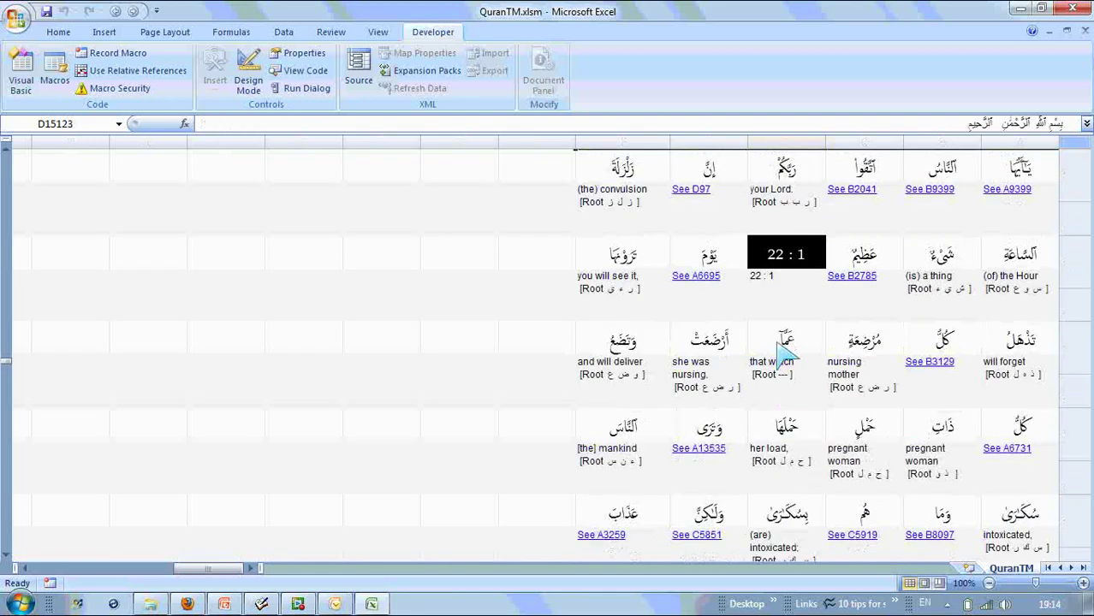
key(Up)
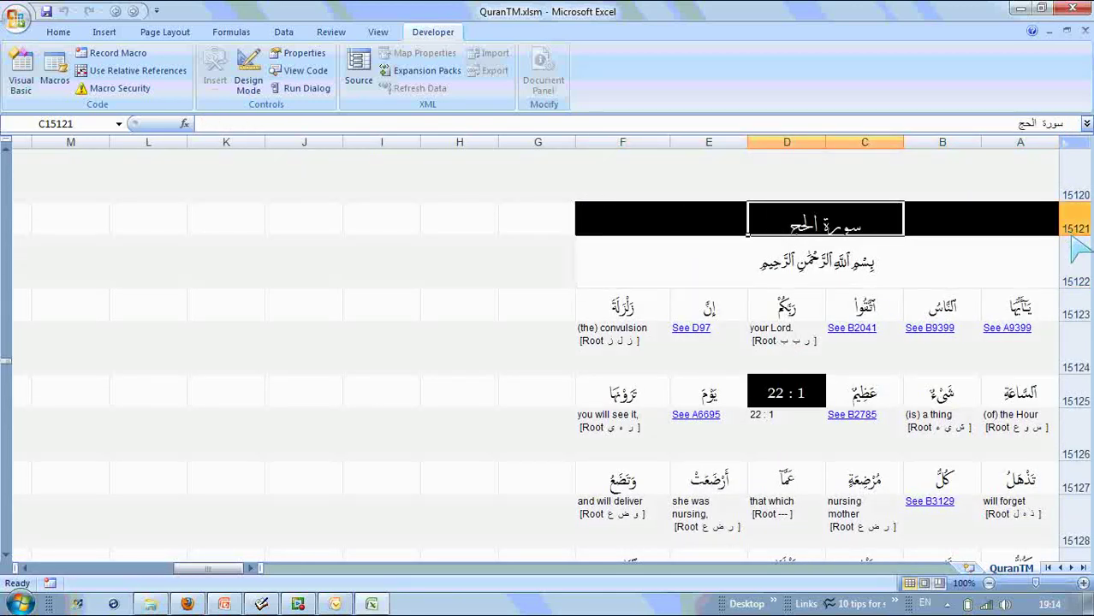
Select the sura 22 title row, the Bismillah line and the first word in turn
click(1016, 271)
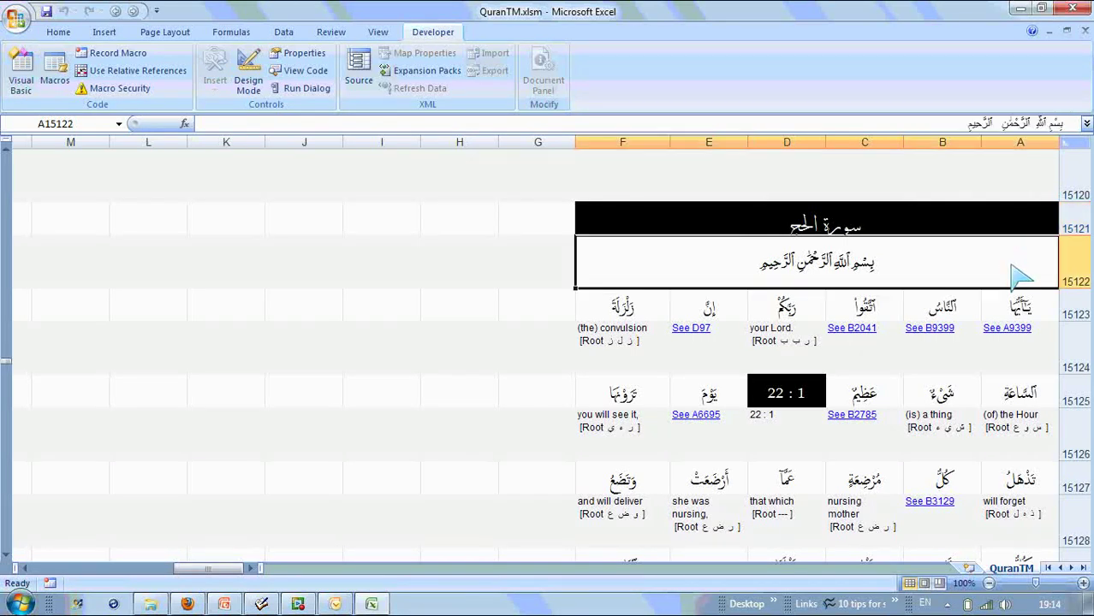
click(1077, 230)
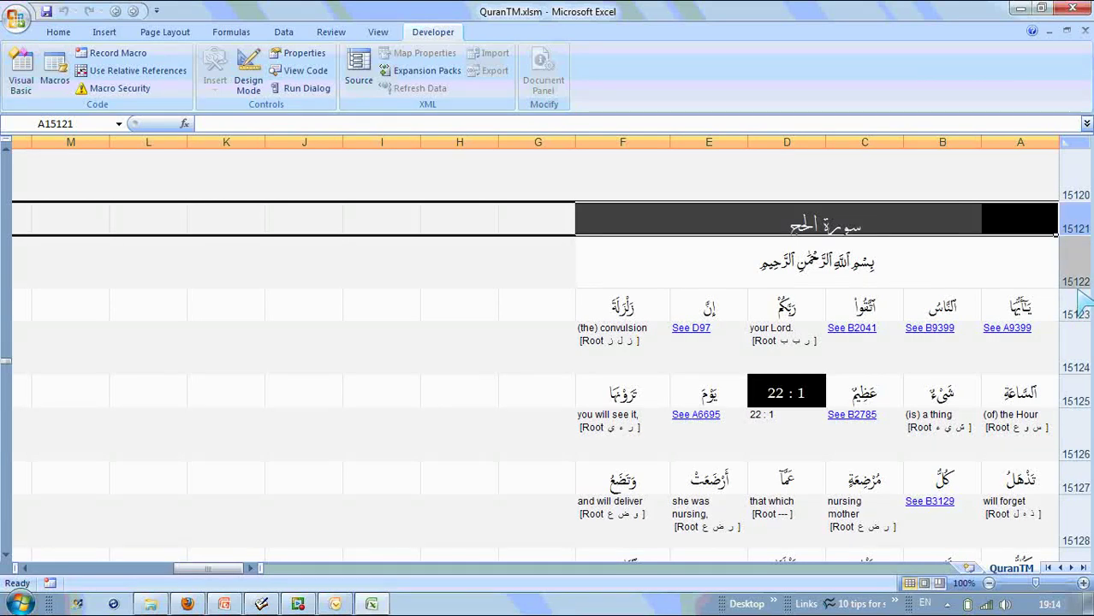
click(1017, 310)
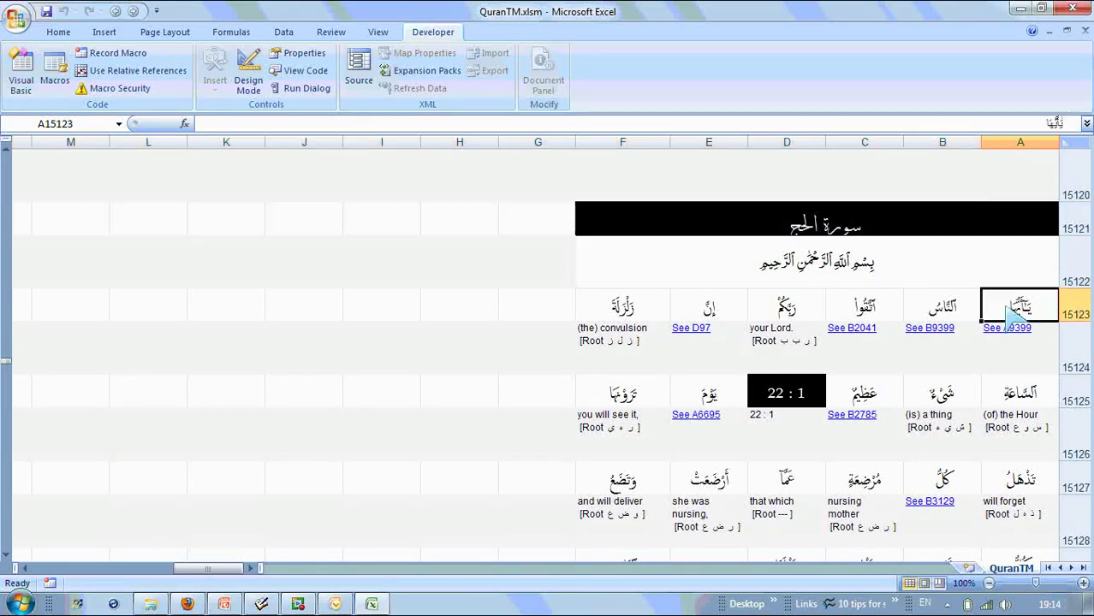
click(1033, 230)
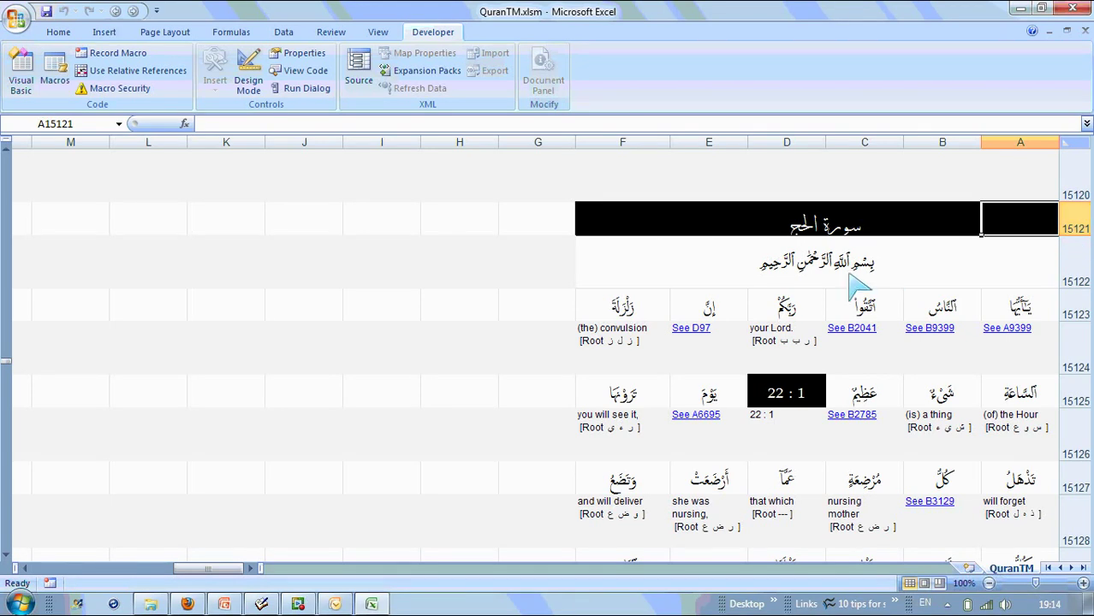
click(626, 273)
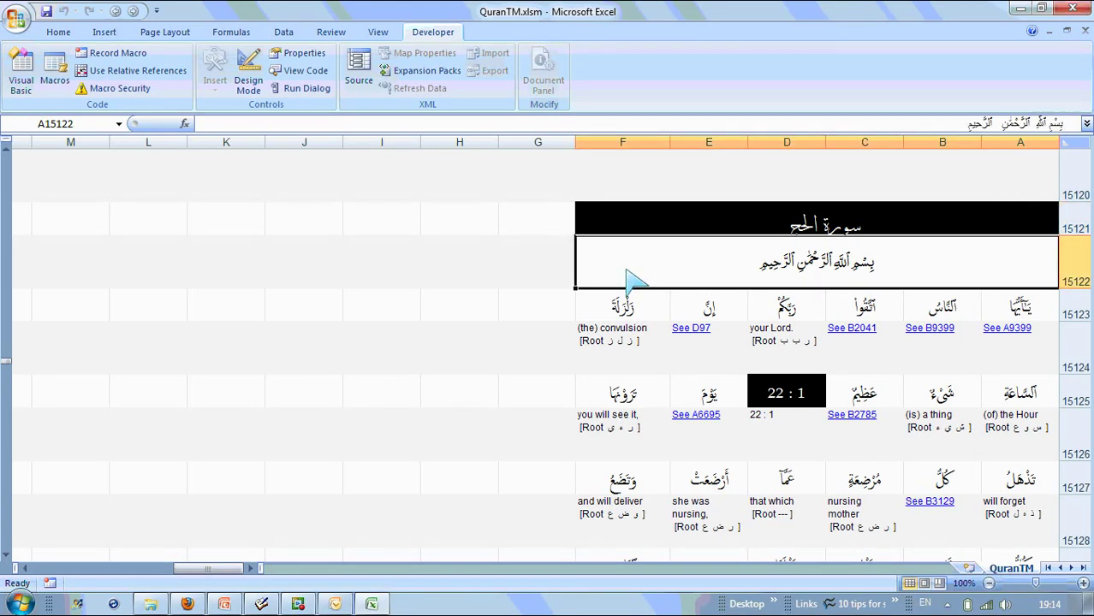
Scroll down to verses 92 : 8 through 92 : 14 near row 27877
key(Down)
key(Down)
key(Down)
key(Down)
key(Down)
key(Down)
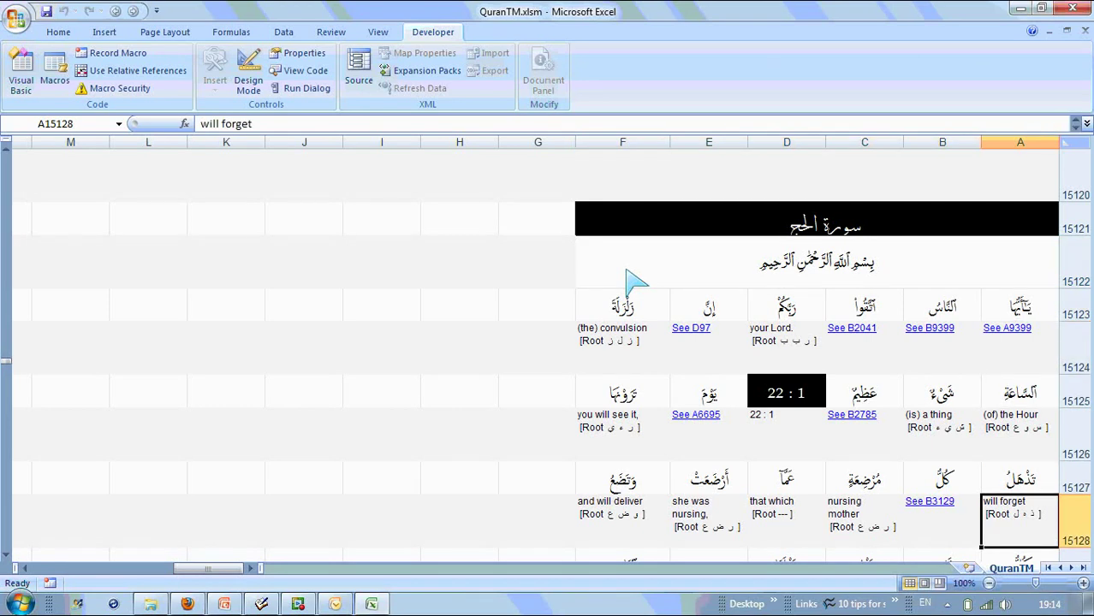
key(Page_Up)
key(Page_Up)
key(Page_Up)
key(Page_Up)
key(Page_Up)
key(Page_Up)
key(Page_Up)
key(Page_Up)
key(Page_Up)
key(Page_Up)
key(Page_Up)
key(Page_Up)
key(Page_Up)
key(Page_Up)
key(Page_Up)
key(Page_Up)
key(Page_Up)
key(Page_Up)
key(Page_Up)
key(Page_Up)
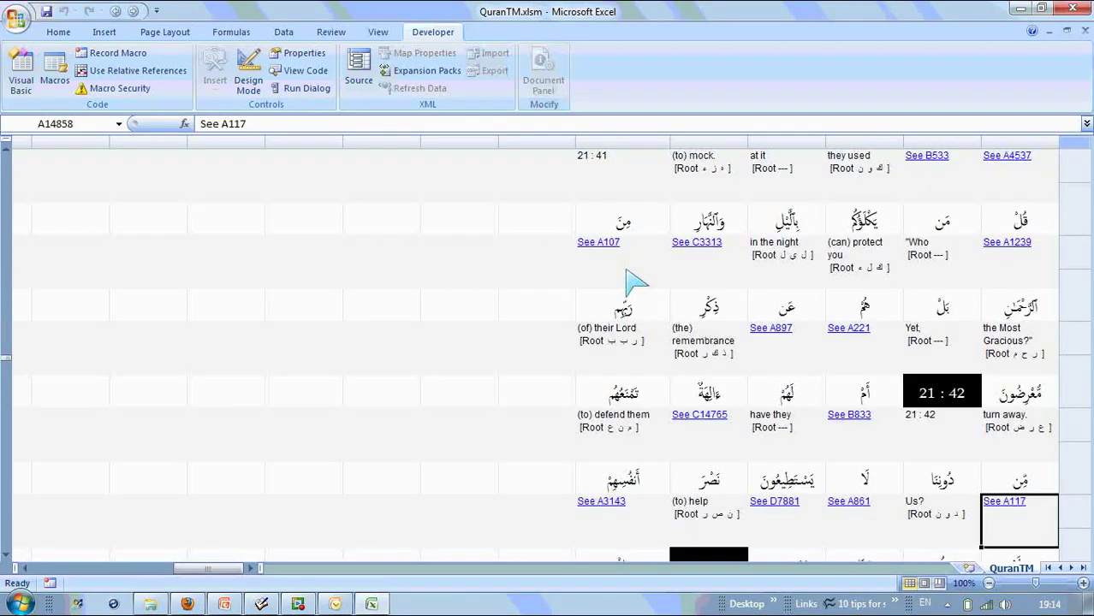
key(Page_Up)
key(Page_Up)
key(Page_Up)
key(Page_Up)
key(Page_Up)
key(Page_Up)
key(Page_Up)
key(Page_Up)
key(Page_Up)
key(Page_Up)
key(Page_Up)
key(Page_Up)
key(Page_Up)
key(Page_Up)
key(Page_Up)
key(Page_Up)
key(Page_Up)
key(Page_Up)
key(Page_Up)
key(Page_Up)
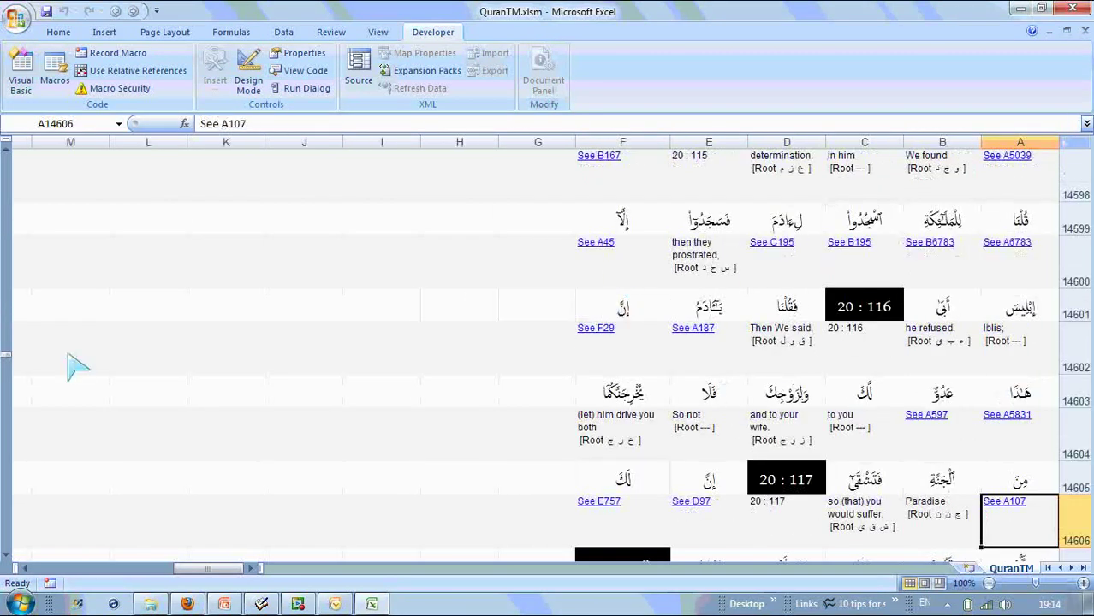
drag(7, 360, 9, 549)
Search for 114 to jump to verse 114 : 1
click(449, 478)
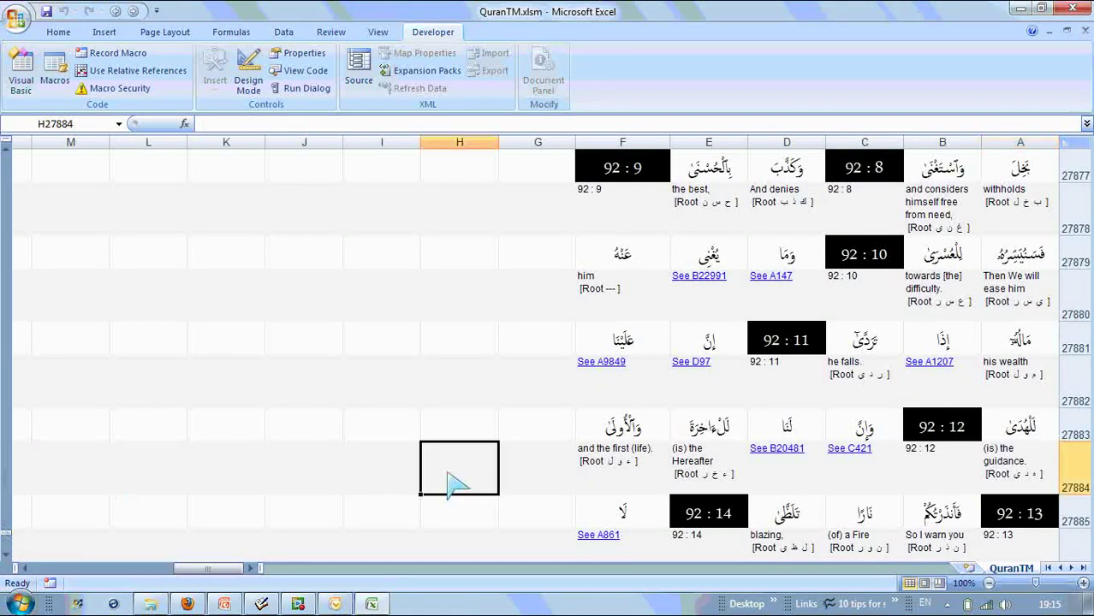
key(ctrl+f)
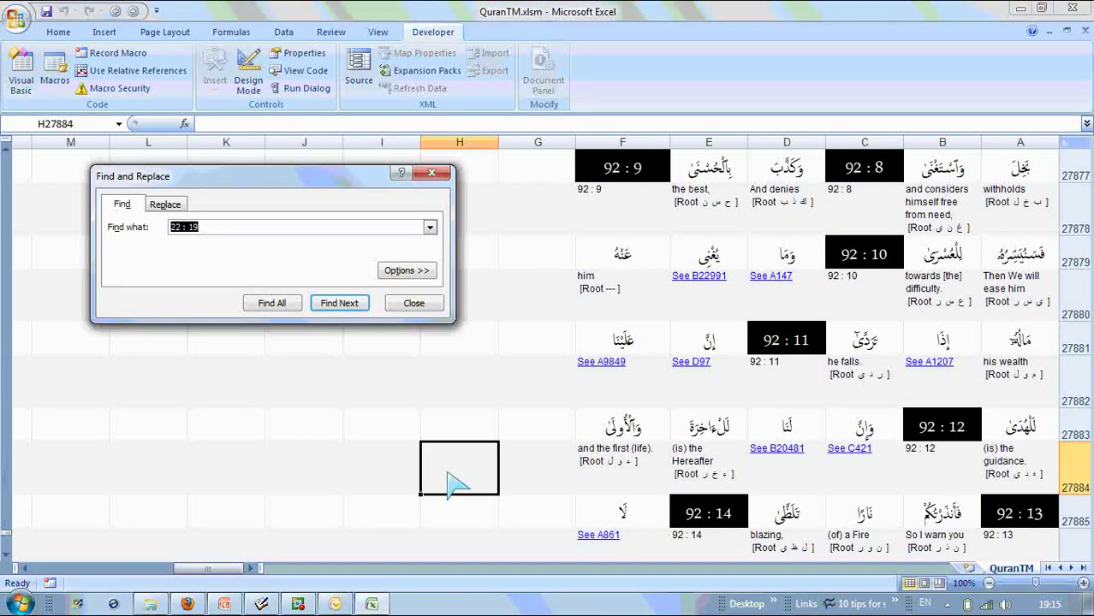
text(114)
key(Return)
key(Escape)
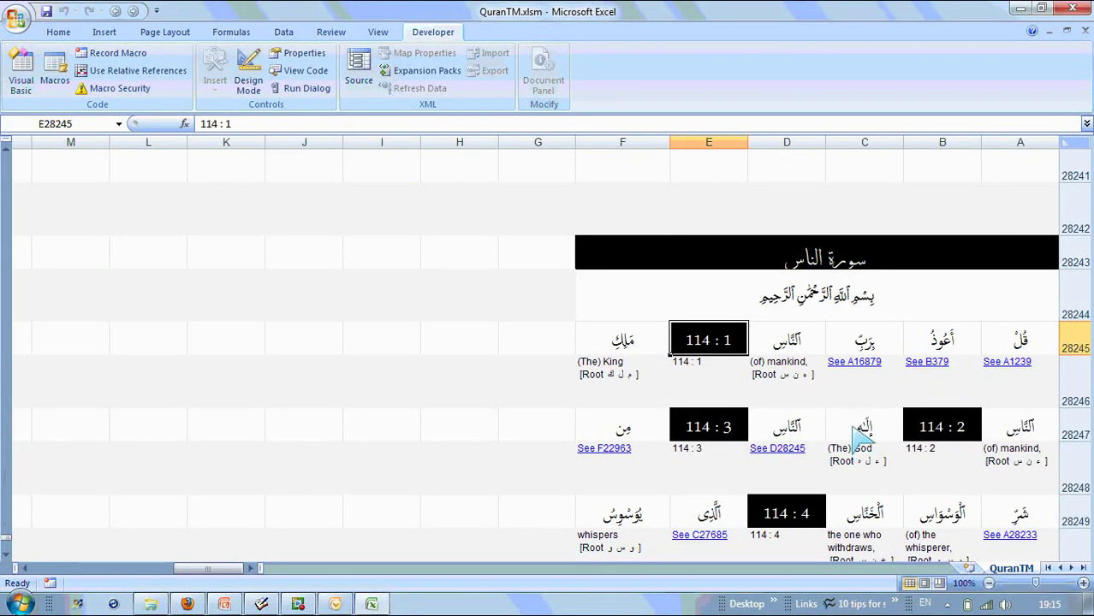
Step through the last verse's words of sura 114, then scroll back to row 1
key(Down)
key(Down)
key(Down)
key(Down)
key(Down)
key(Down)
key(Down)
key(Down)
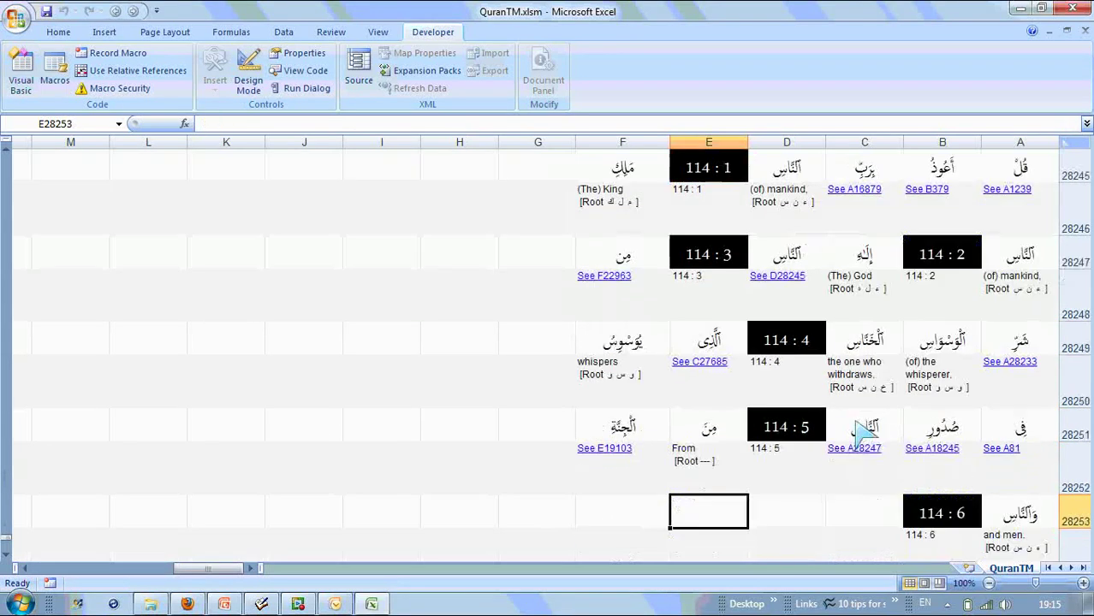
key(Down)
key(Down)
key(Up)
key(Up)
key(Up)
key(Up)
key(Right)
key(Right)
key(Right)
key(Right)
key(Down)
key(Down)
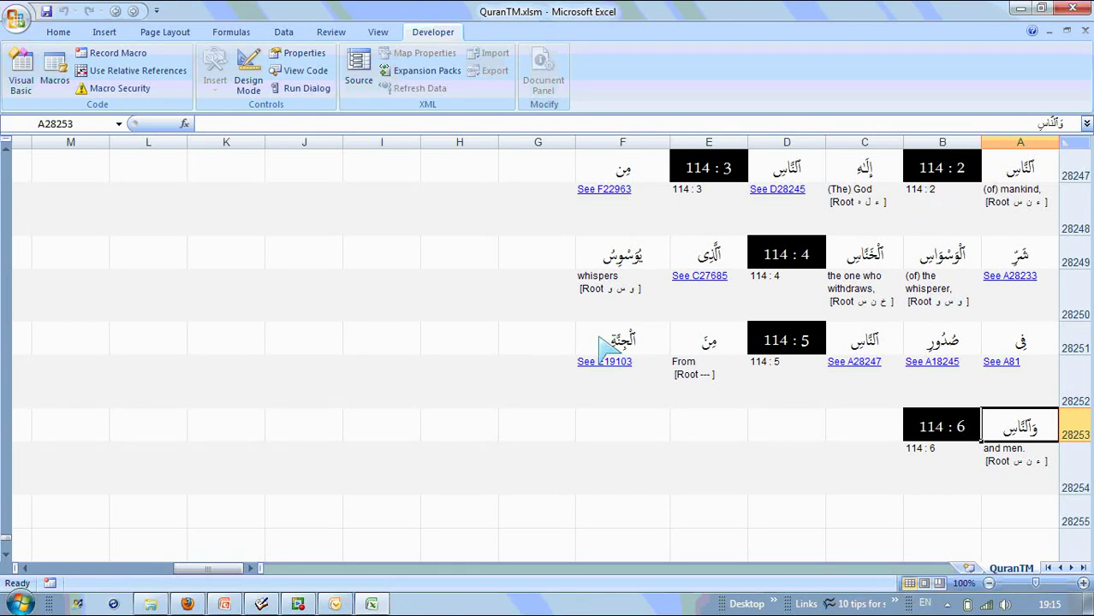
drag(4, 548, 5, 155)
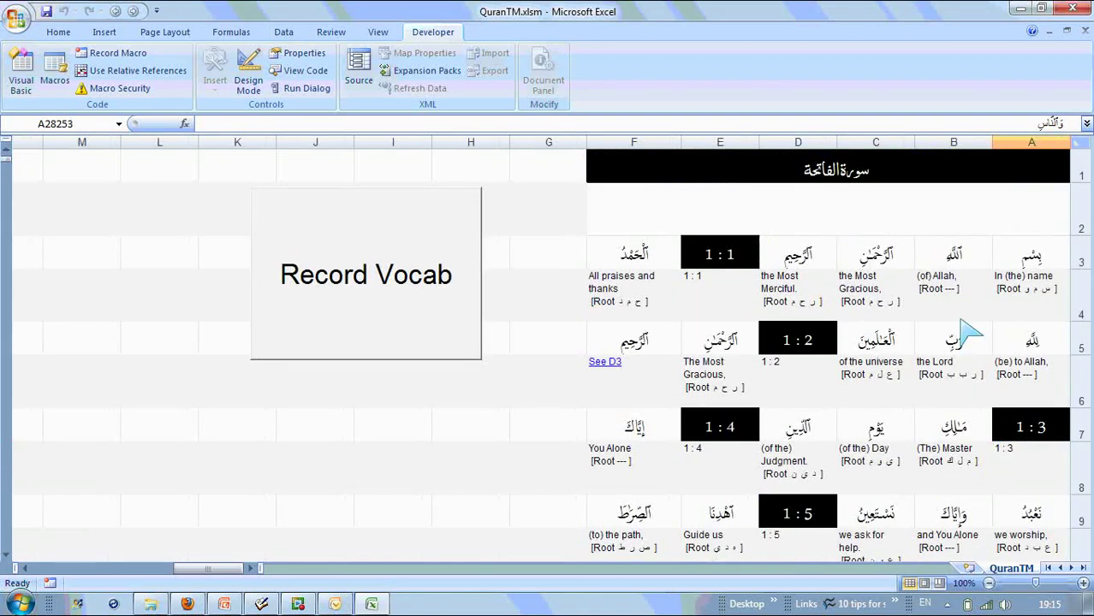
click(1044, 256)
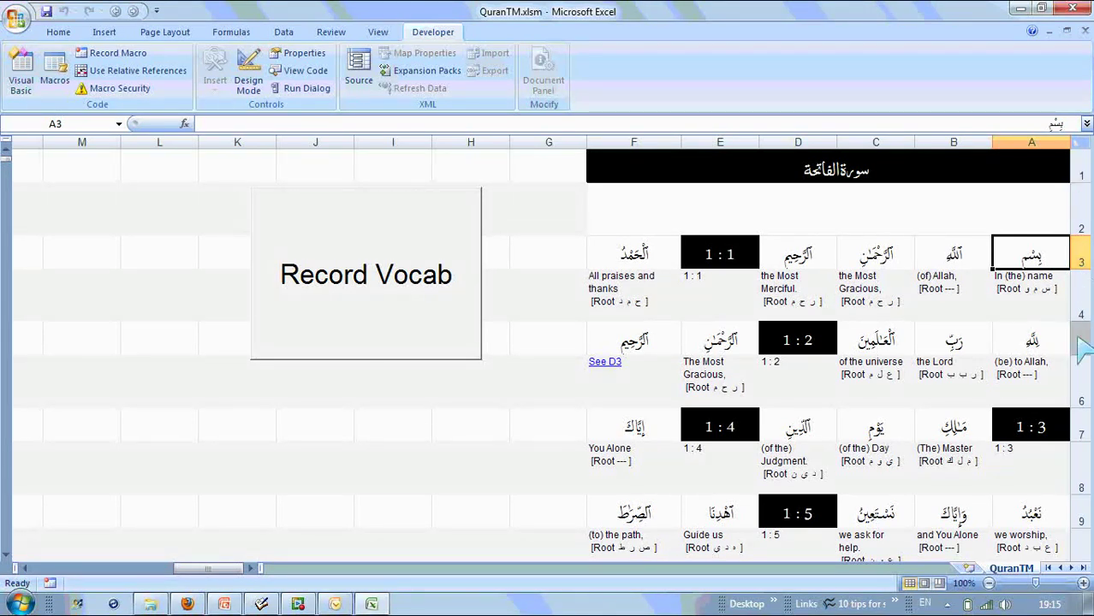
click(1038, 300)
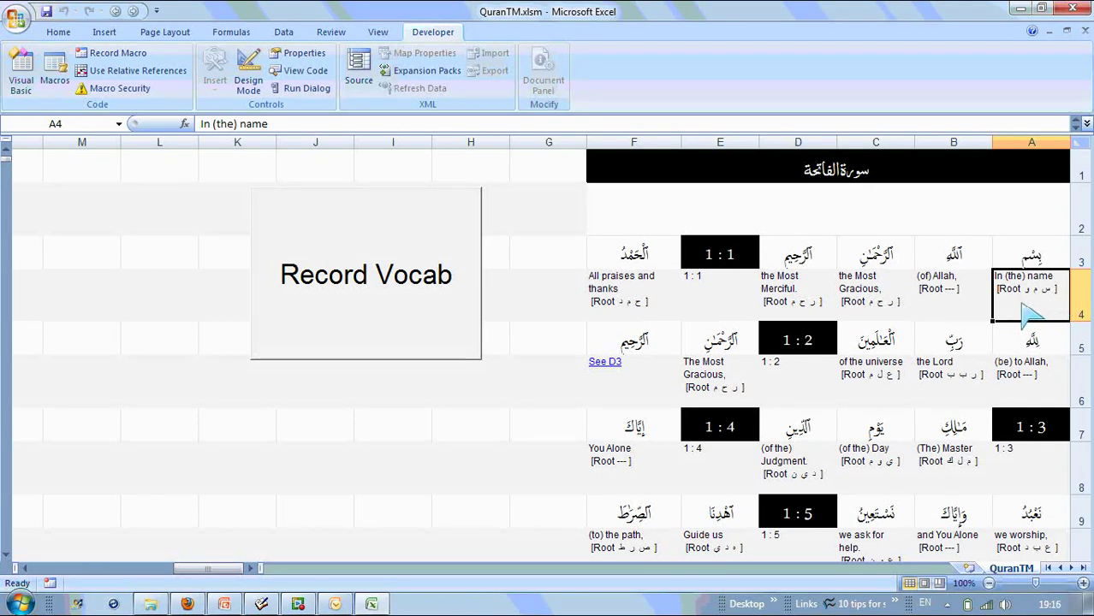
click(955, 316)
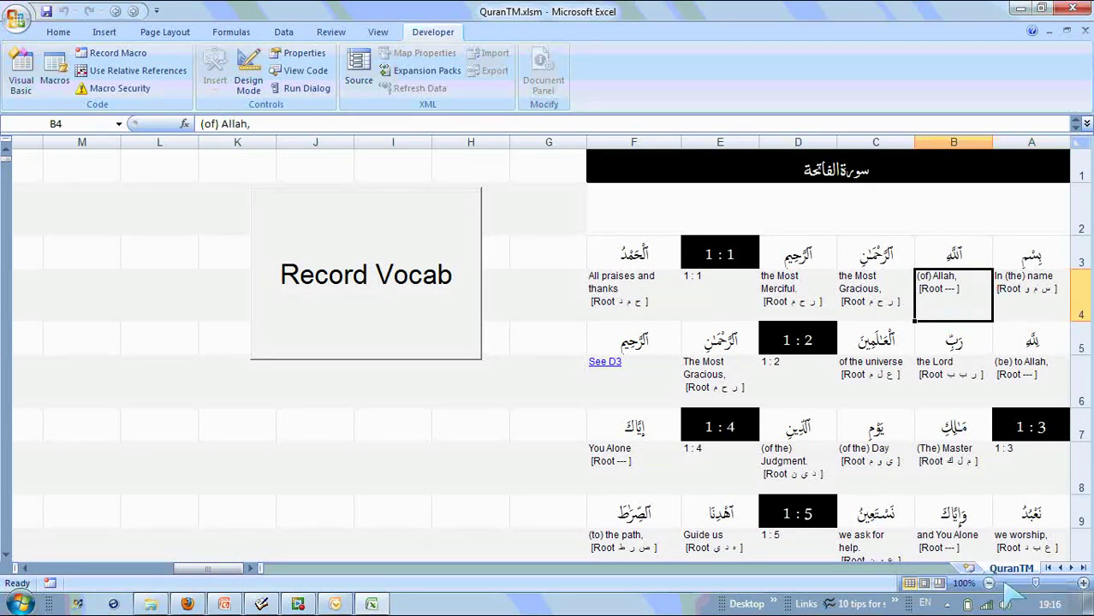
Zoom the sheet in to 130% and move to the translation in cell A4
click(1083, 583)
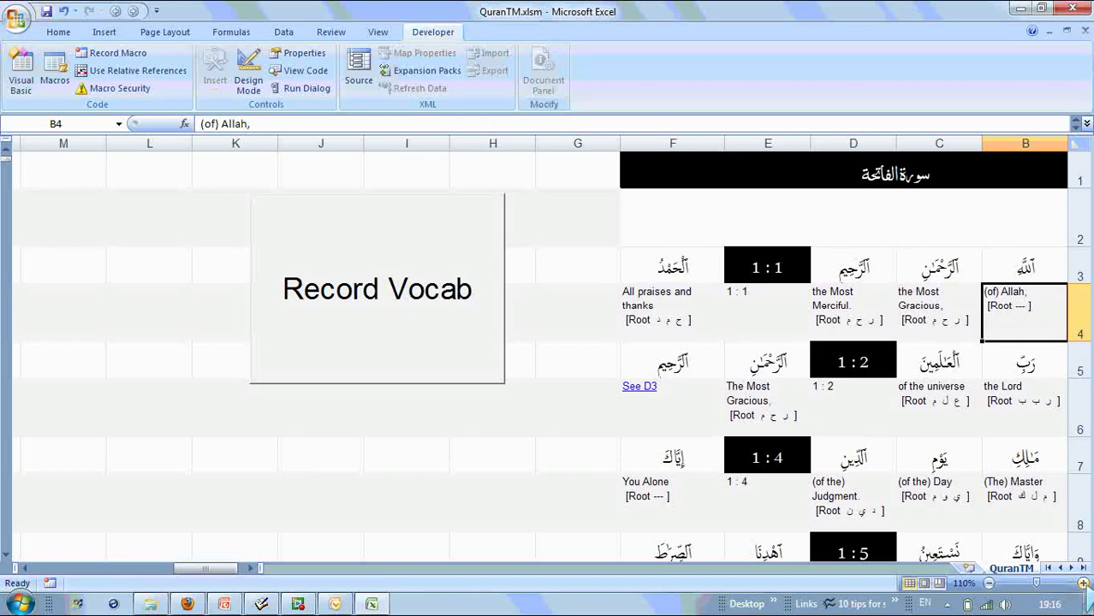
click(1083, 583)
click(1083, 583)
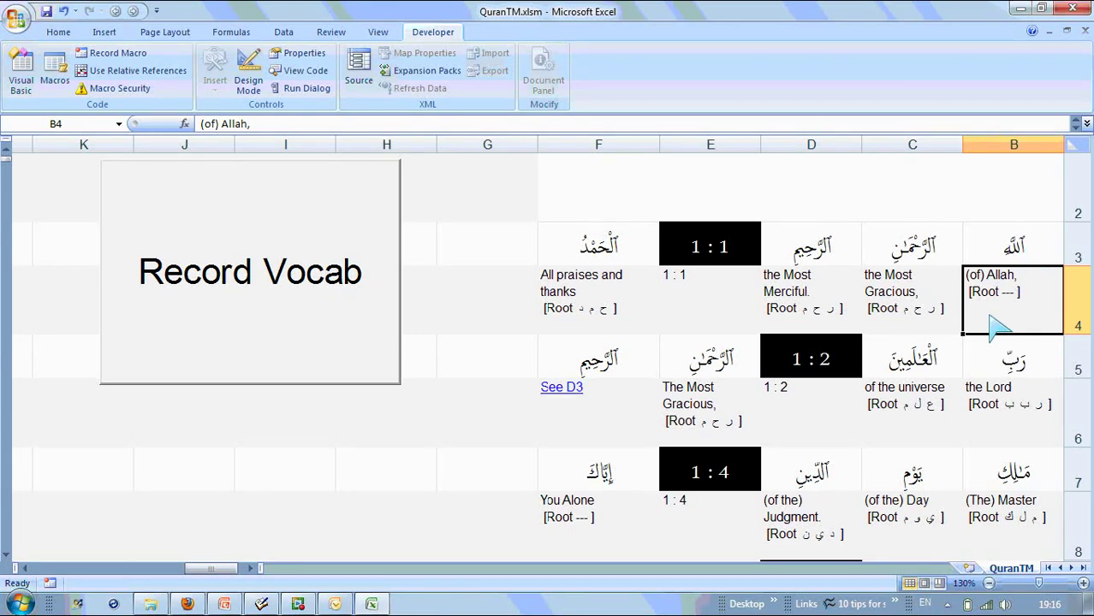
key(Right)
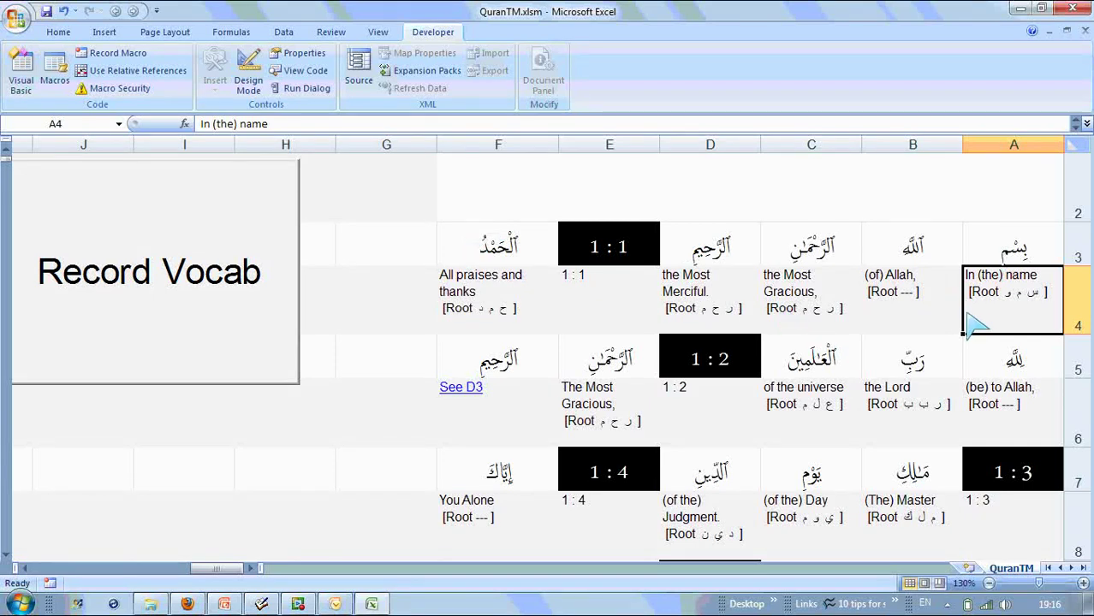
Browse the Arabic words in row 3 and translations in row 4, down to A6
click(1026, 262)
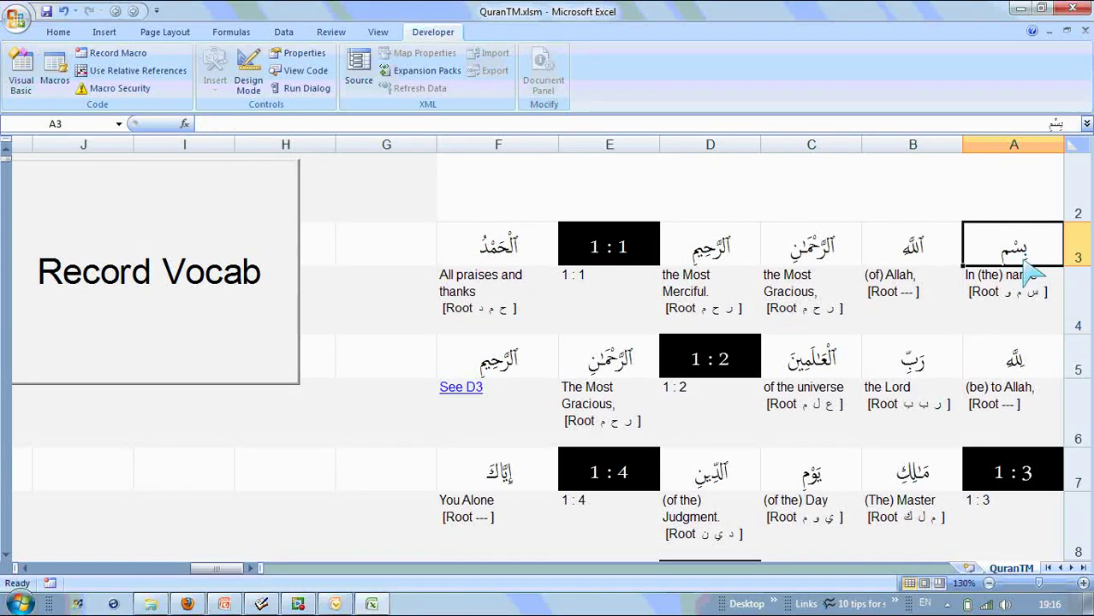
key(Left)
key(Left)
key(Left)
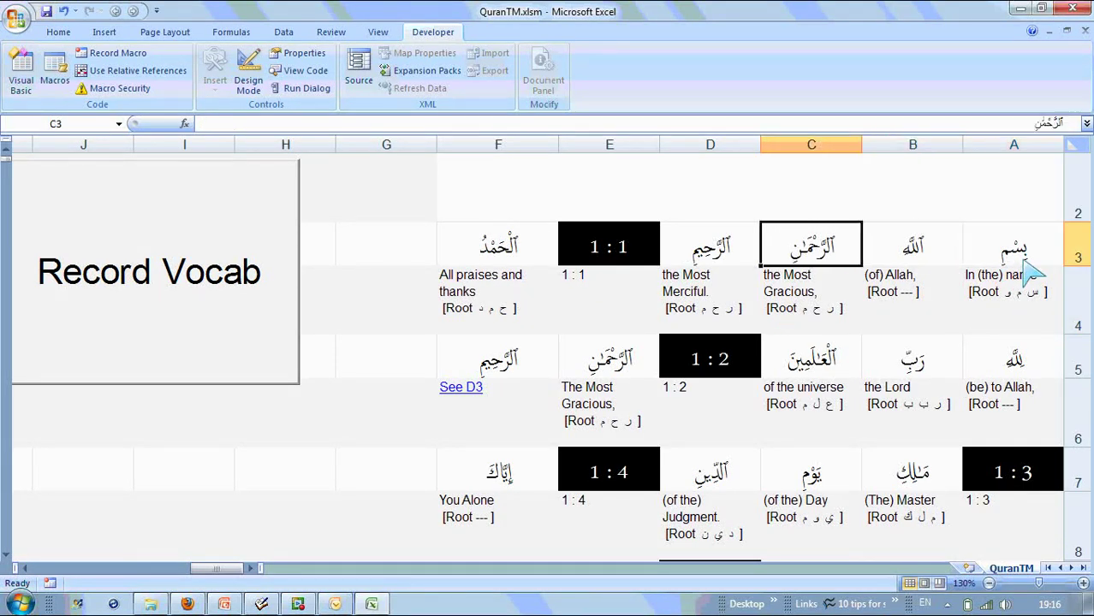
key(Right)
key(Right)
key(Right)
key(Down)
key(Left)
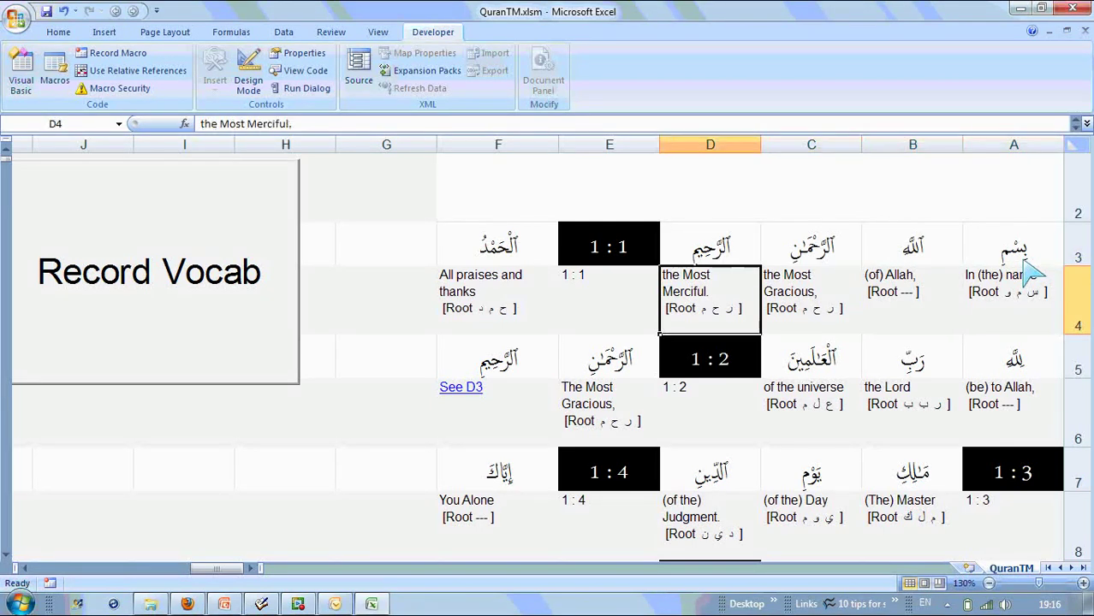
key(Left)
key(Left)
key(Left)
key(Left)
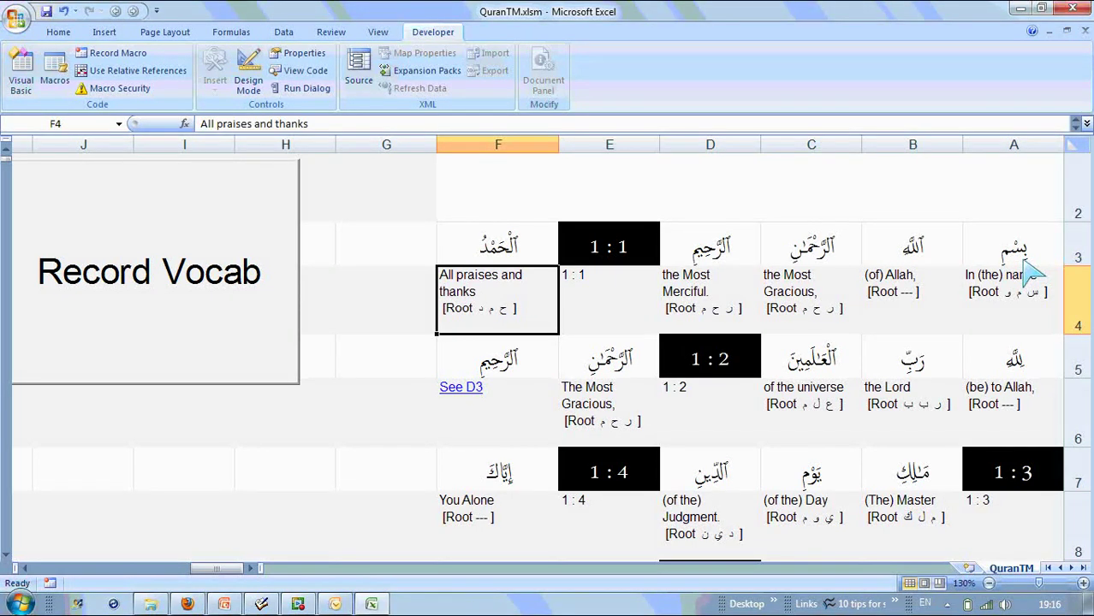
key(Right)
key(Right)
key(Right)
key(Right)
key(Right)
key(Left)
key(Left)
key(Left)
key(Left)
key(Left)
key(Down)
key(Right)
key(Right)
key(Right)
key(Right)
key(Right)
key(Down)
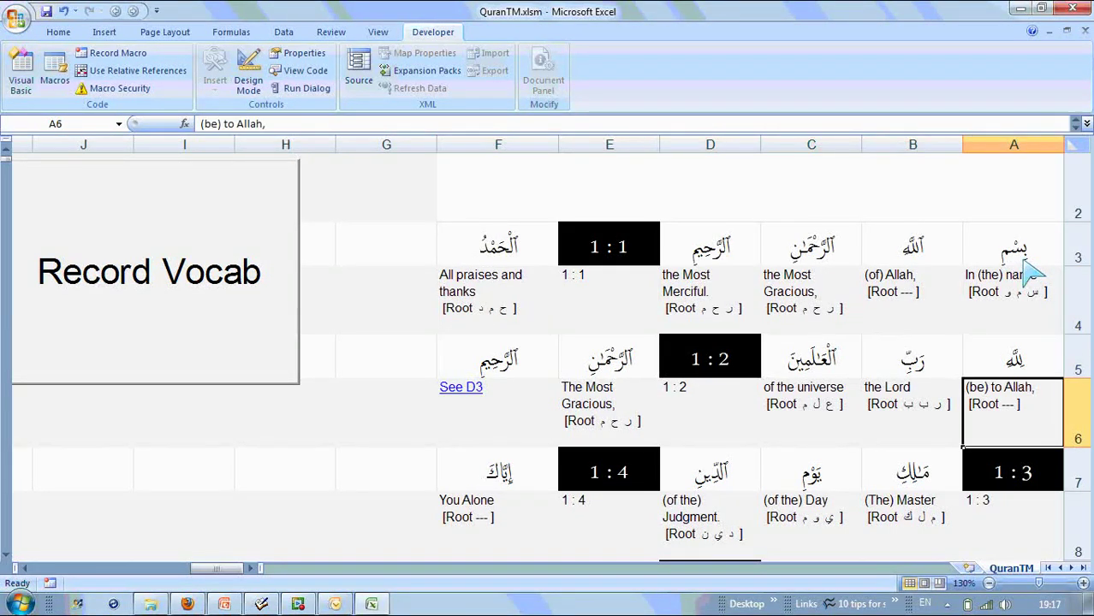
Review the row 6 glosses and row 3 Arabic words, then show the Home ribbon tools
key(Left)
key(Left)
key(Left)
key(Left)
key(Left)
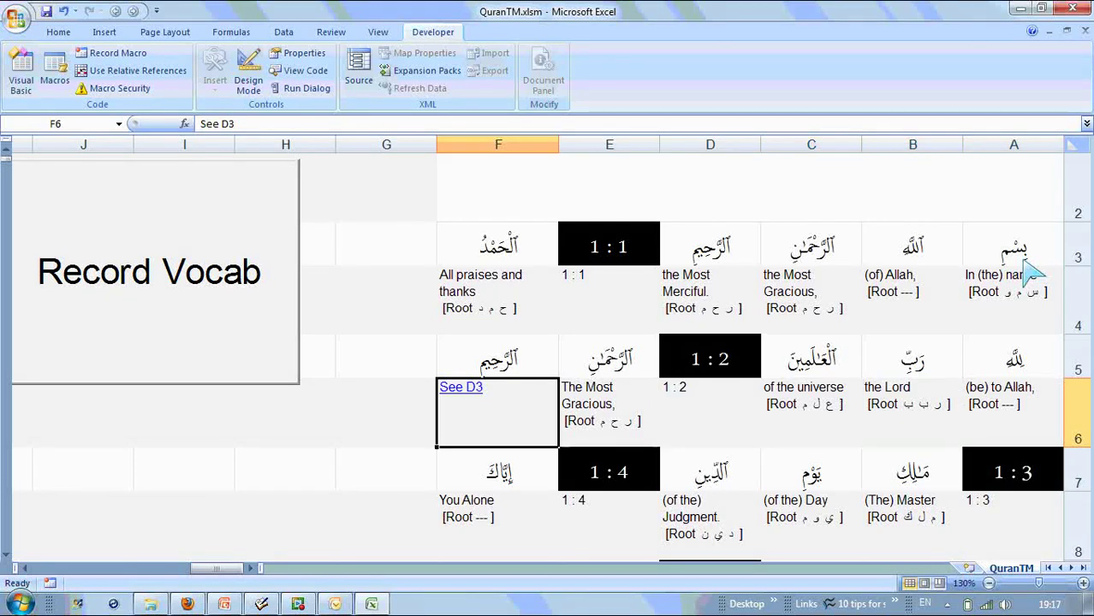
key(Right)
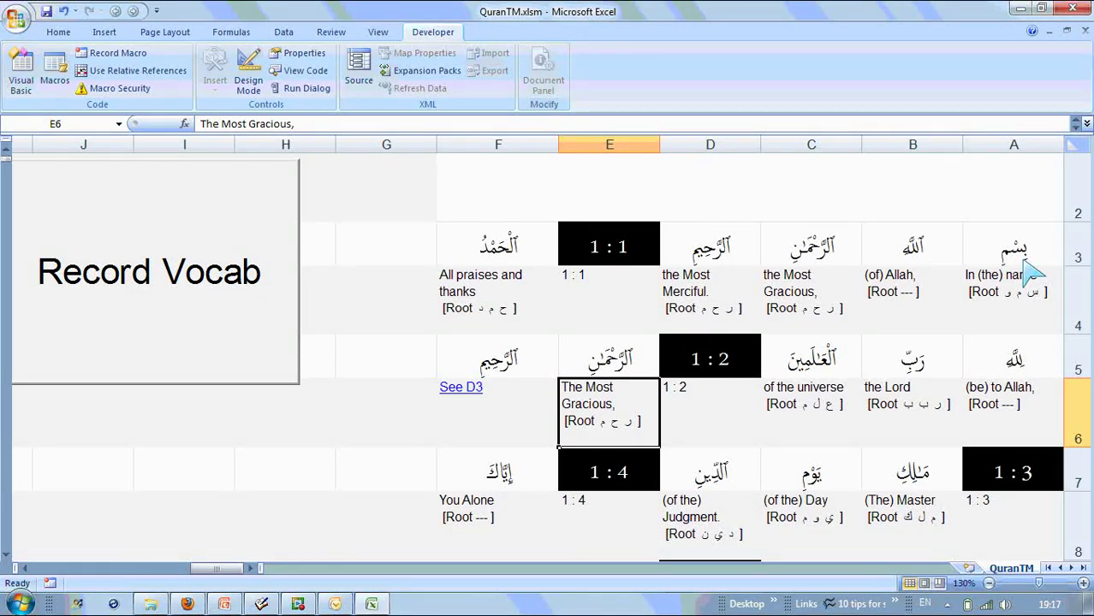
key(Right)
key(Right)
key(Right)
key(Right)
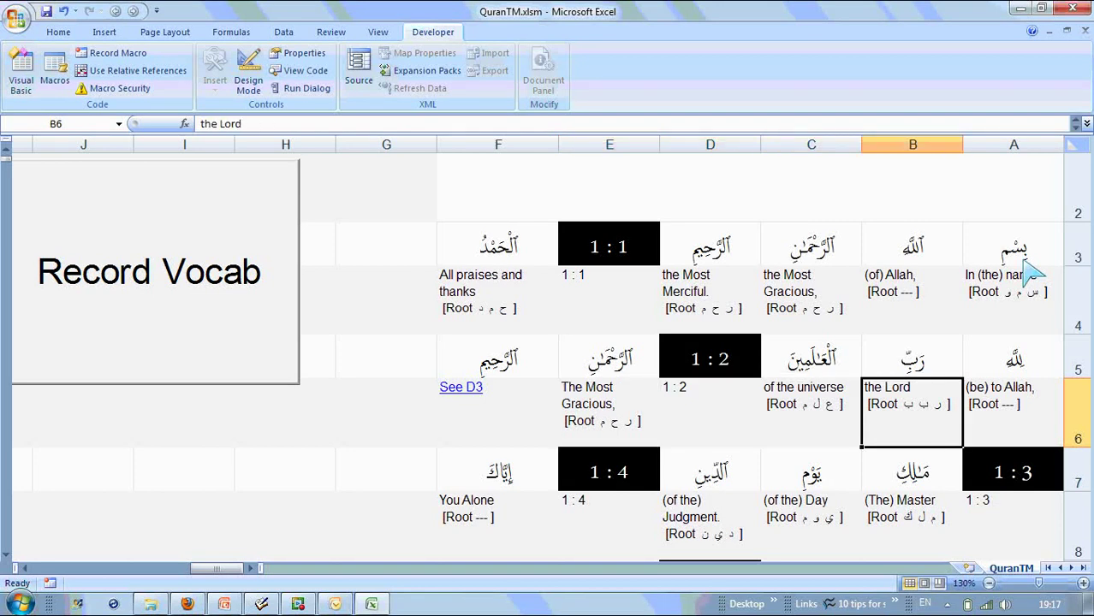
key(Left)
key(Left)
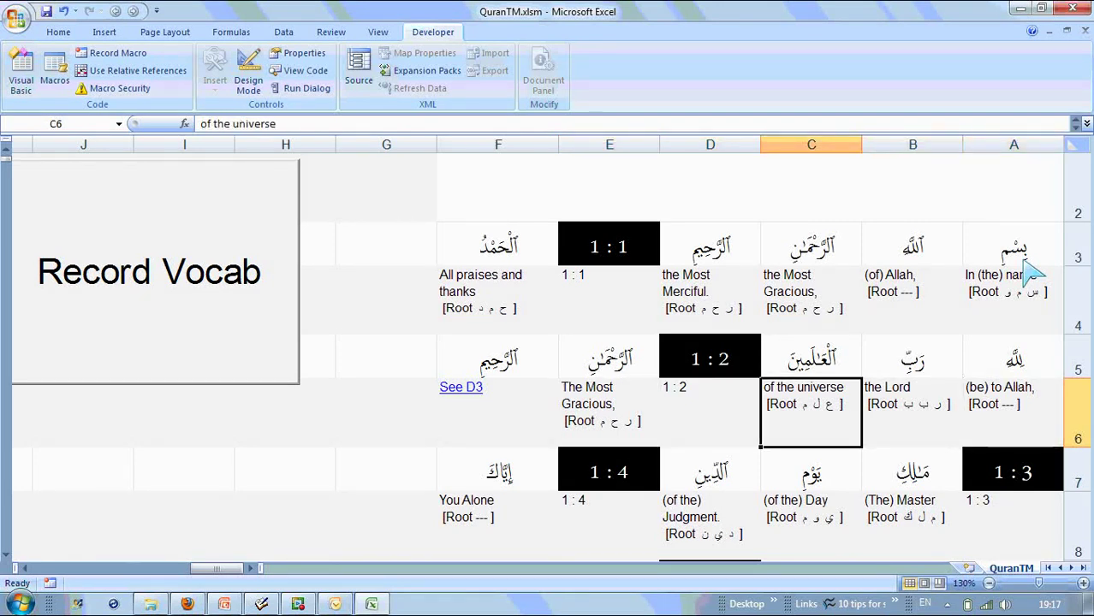
key(Up)
key(Up)
key(Up)
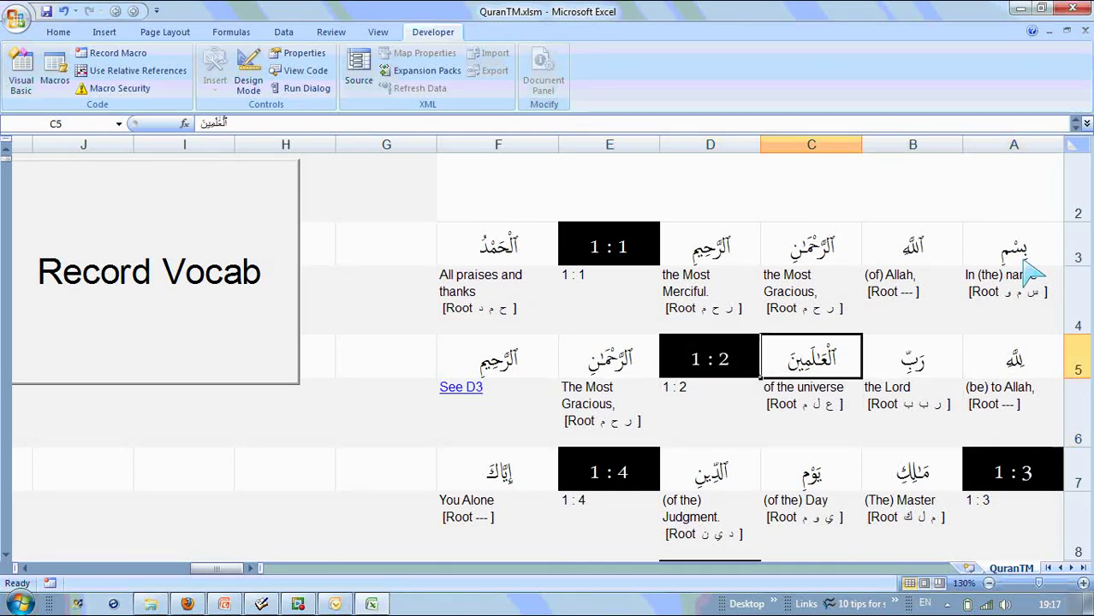
key(Right)
key(Right)
key(Left)
key(Left)
key(Left)
key(Right)
key(Right)
key(Right)
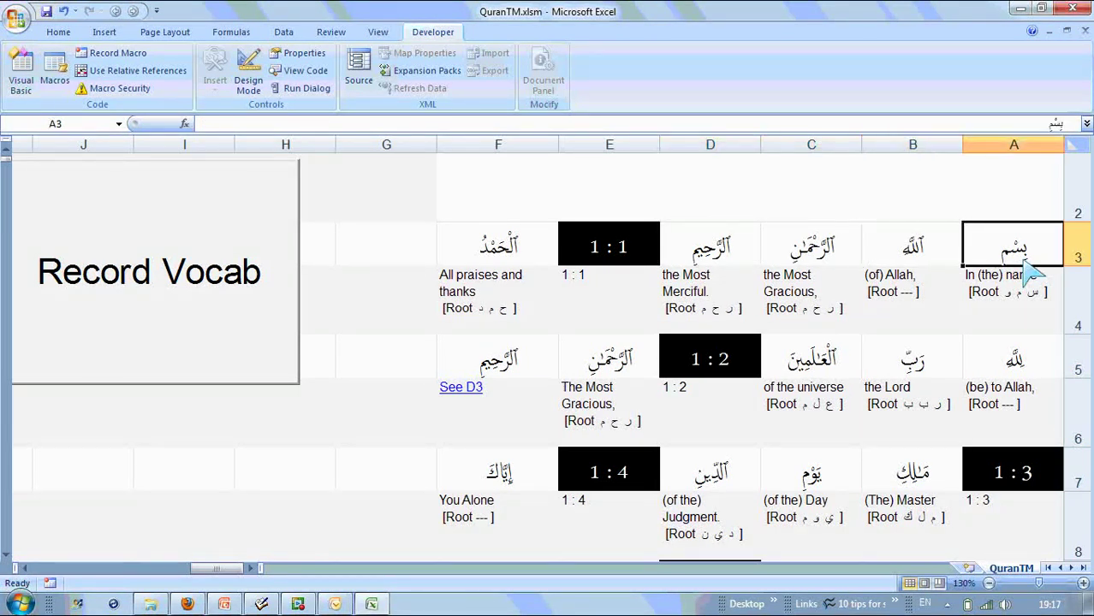
click(1010, 361)
key(Up)
key(Up)
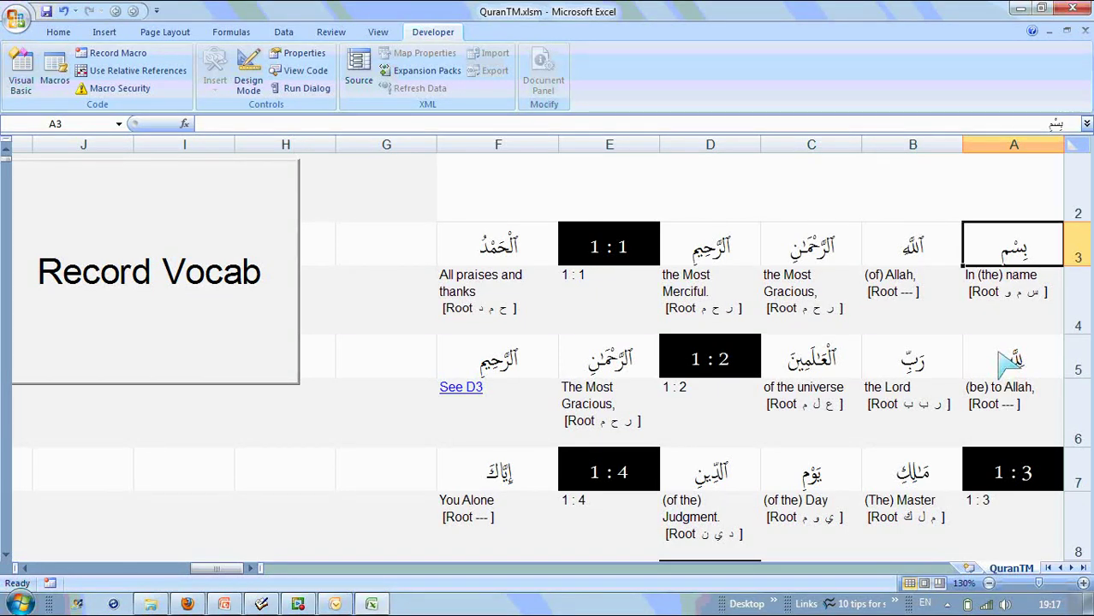
key(Tab)
key(Tab)
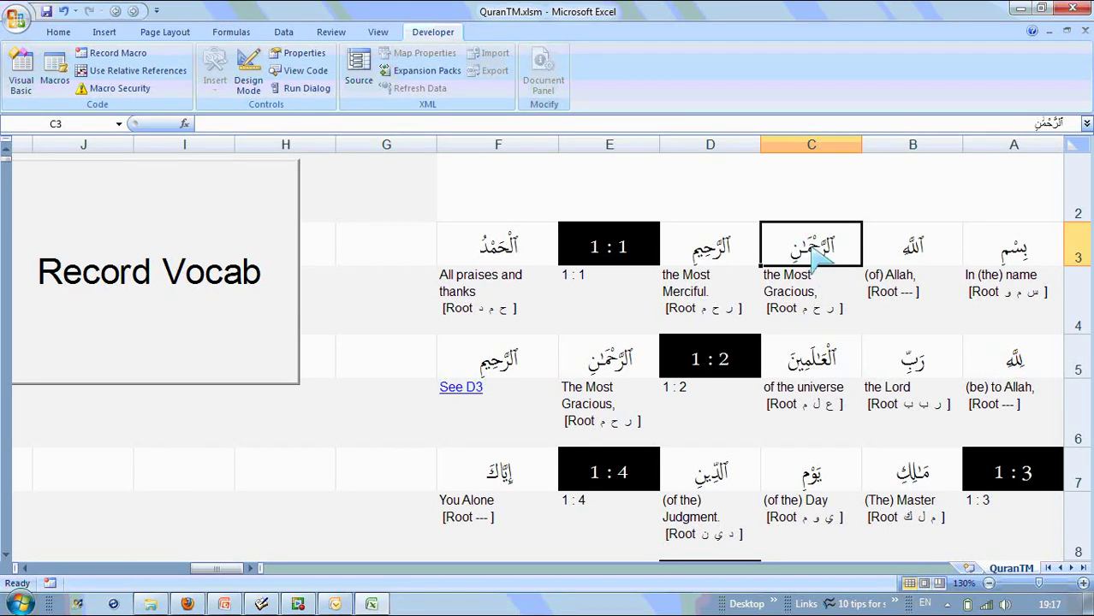
click(59, 33)
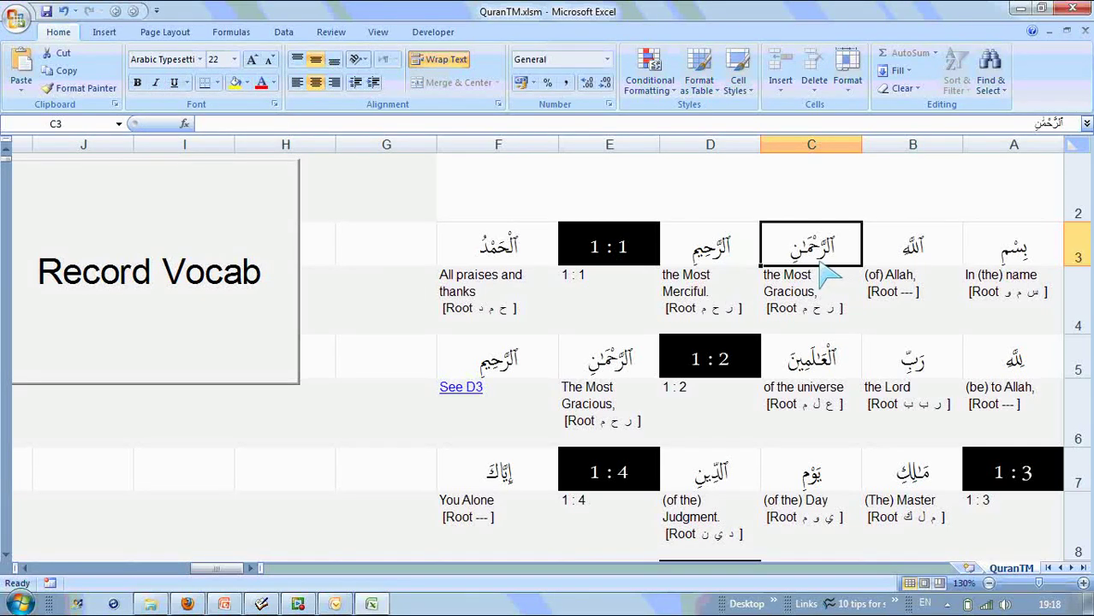
click(702, 245)
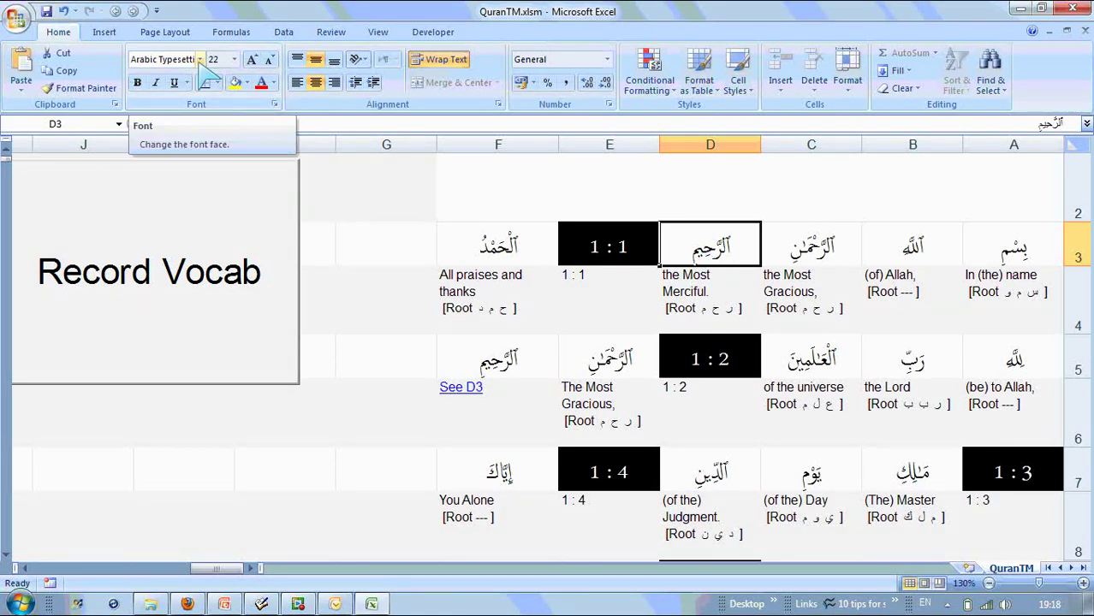
click(201, 60)
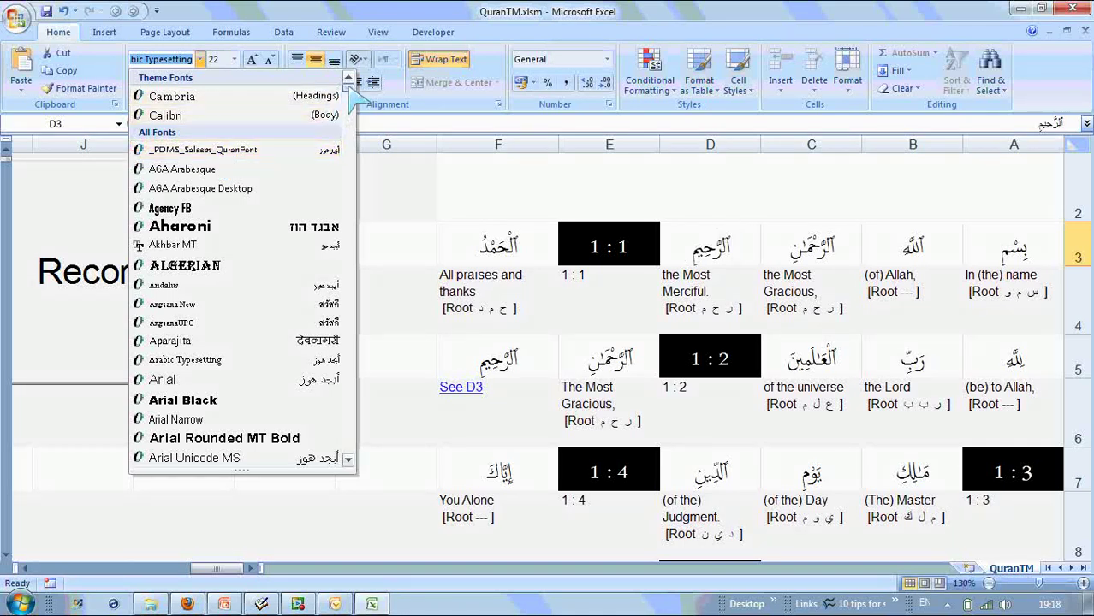
drag(348, 95, 355, 183)
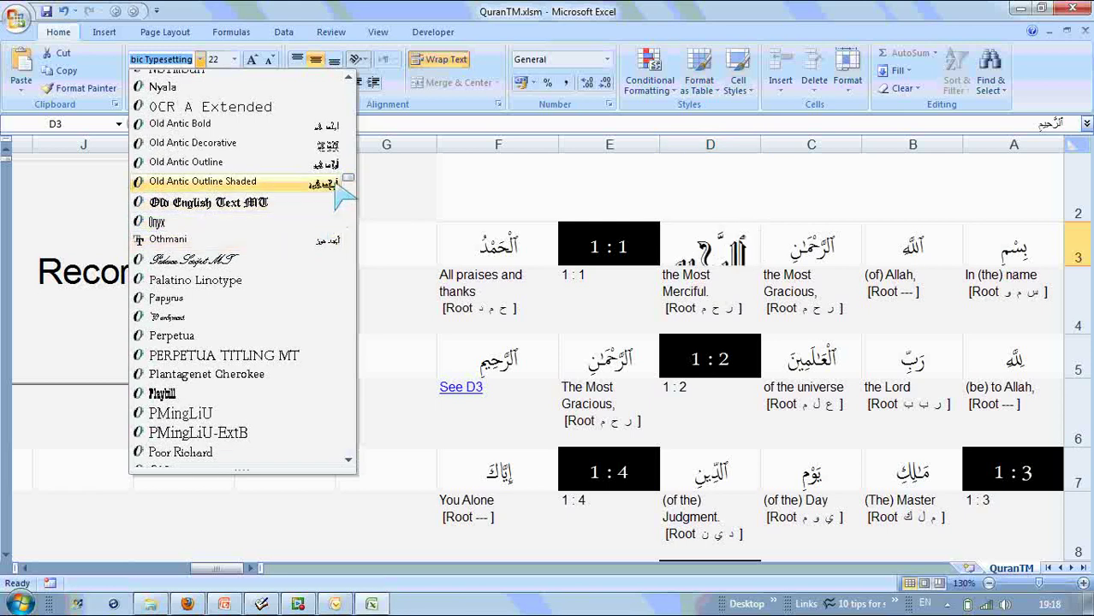
drag(348, 181, 348, 144)
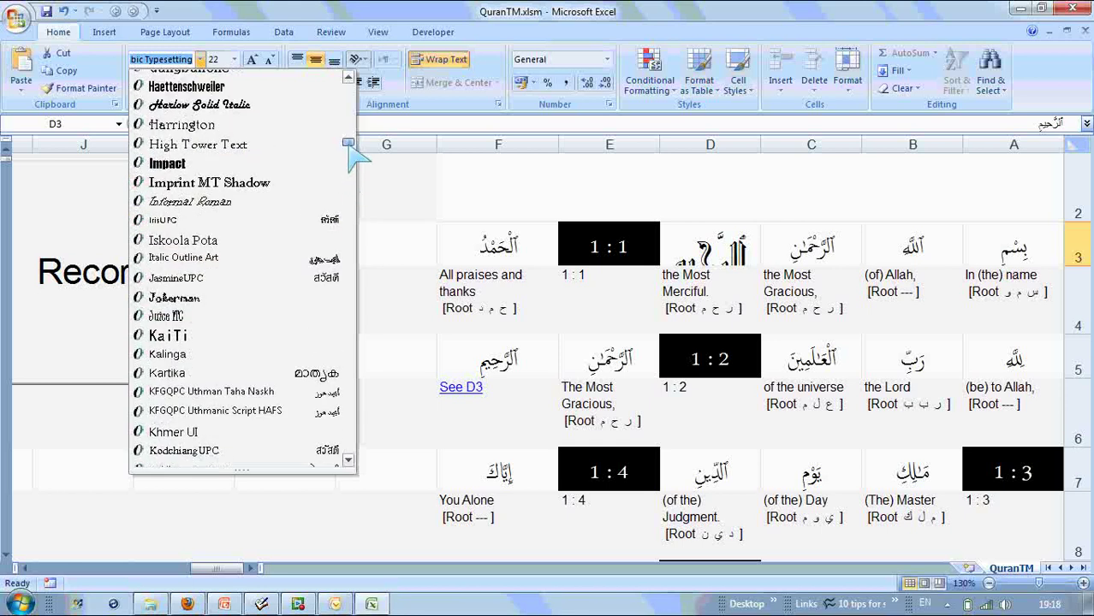
click(794, 262)
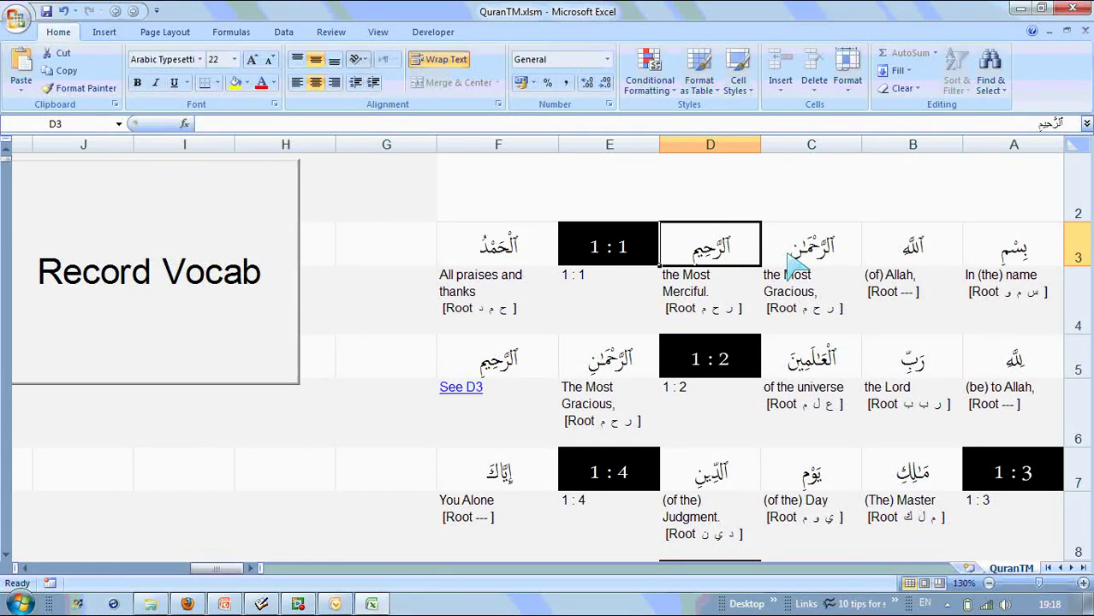
click(823, 250)
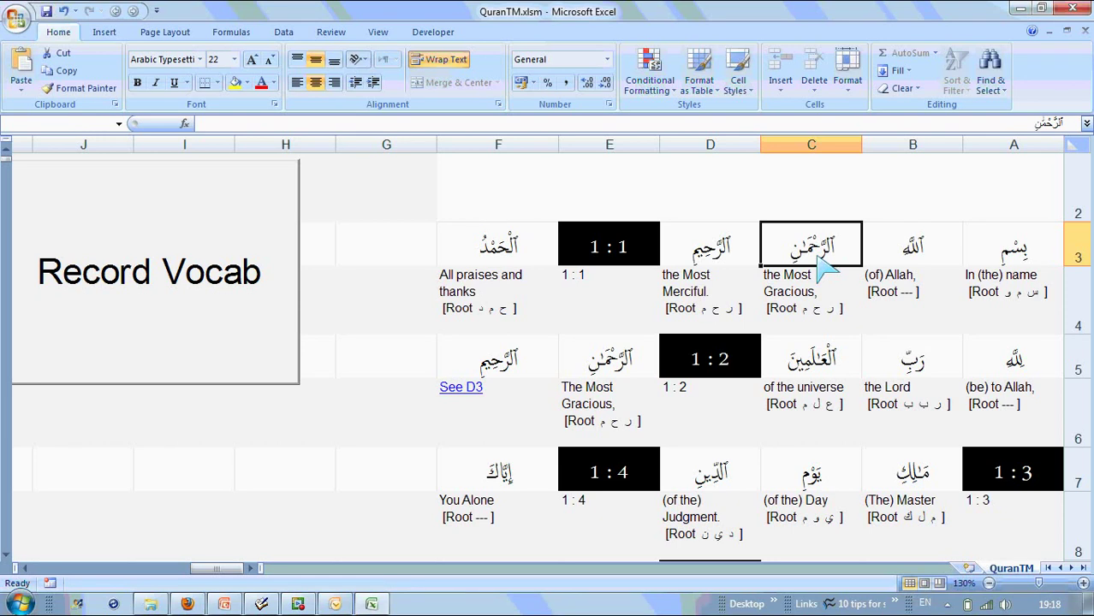
double_click(819, 262)
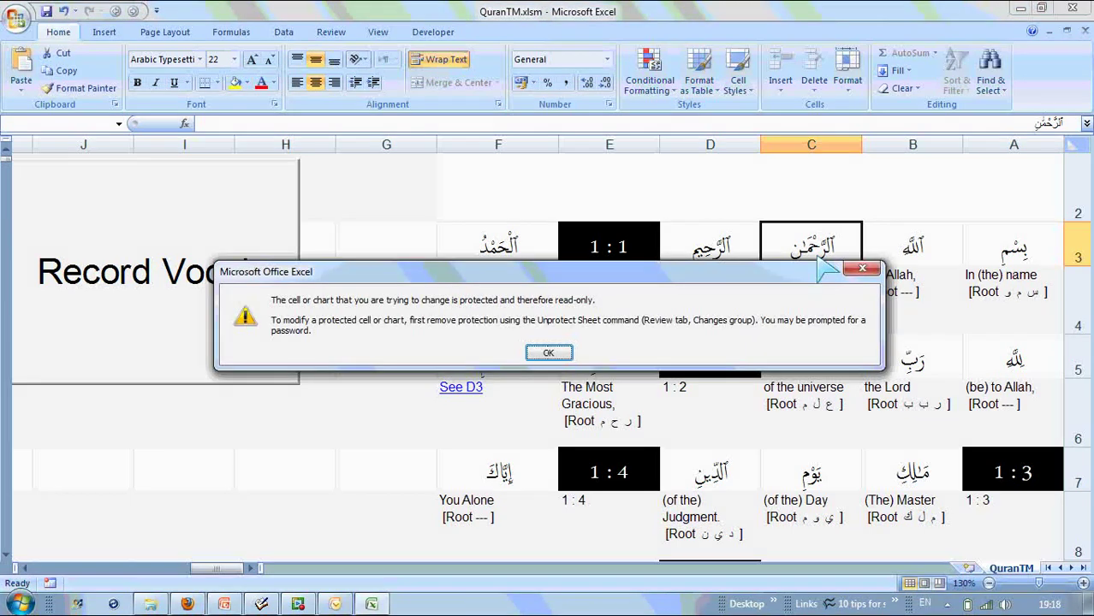
click(549, 354)
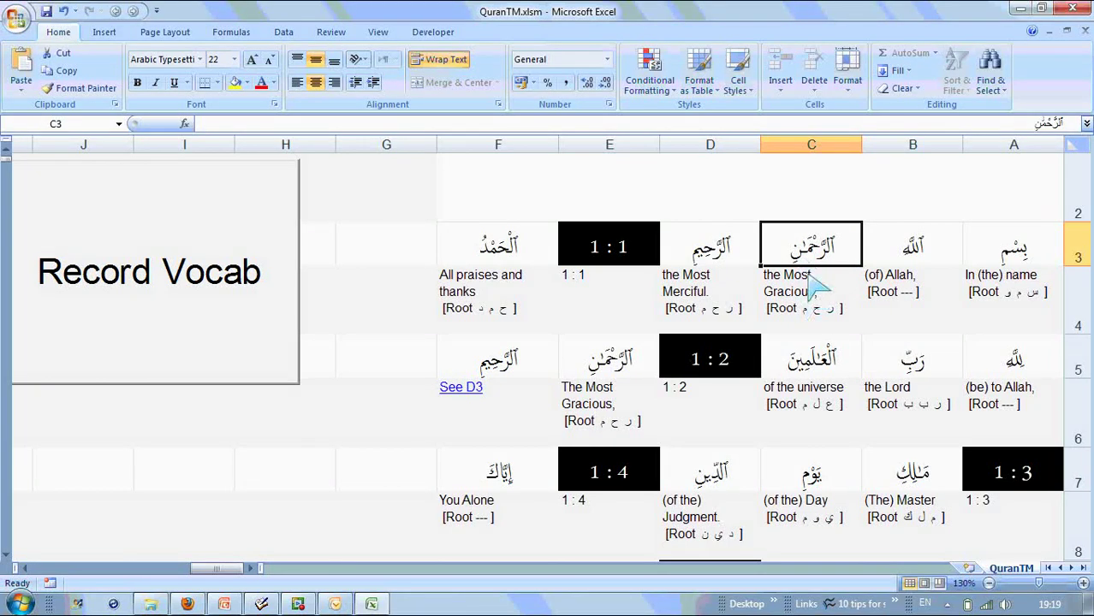
click(835, 315)
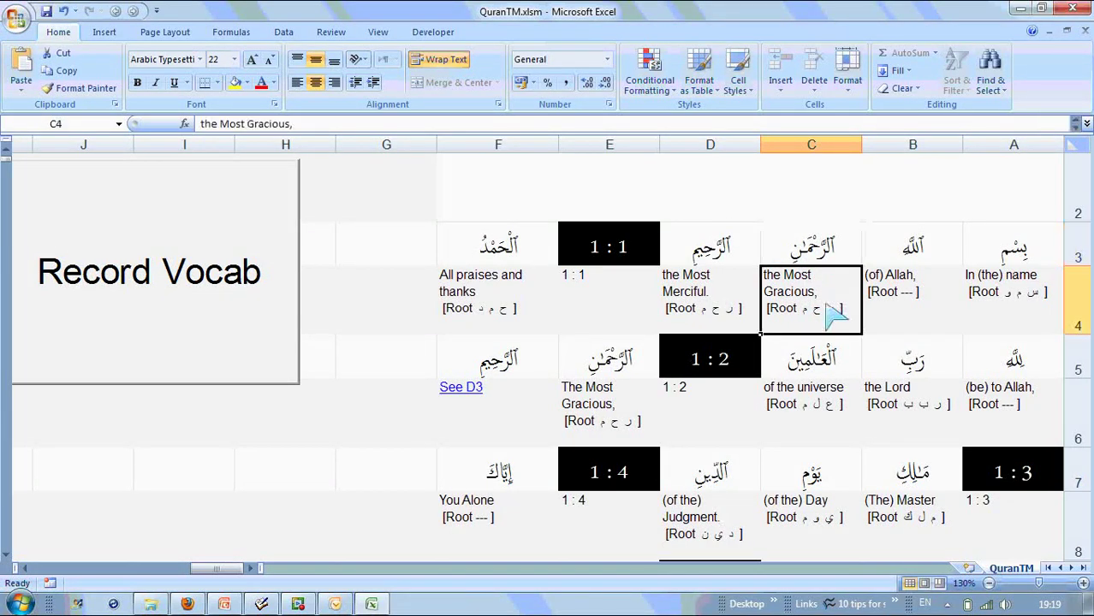
click(826, 244)
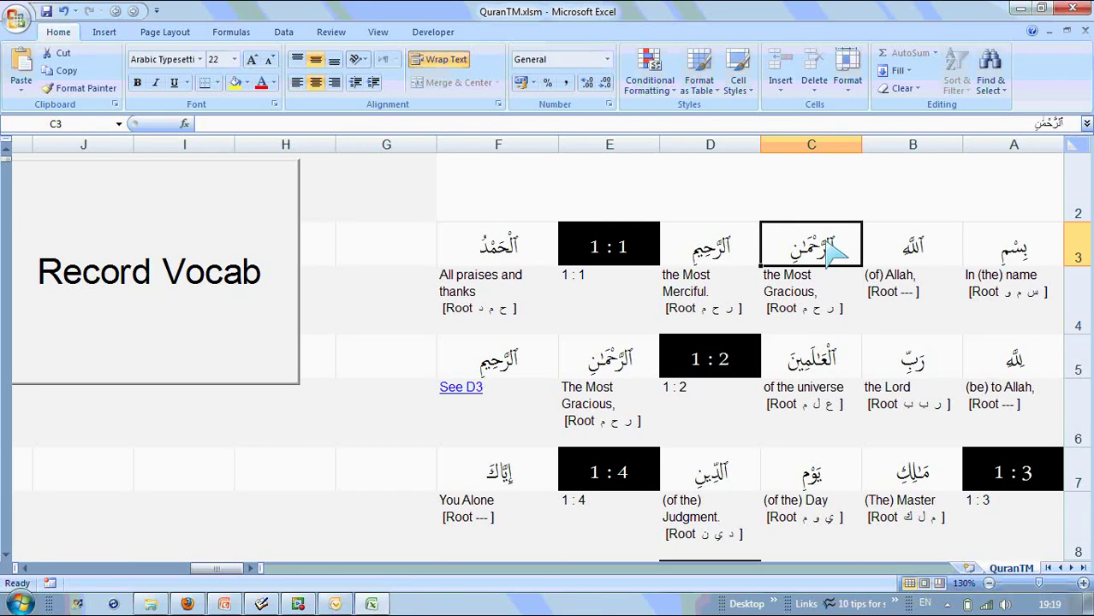
click(911, 257)
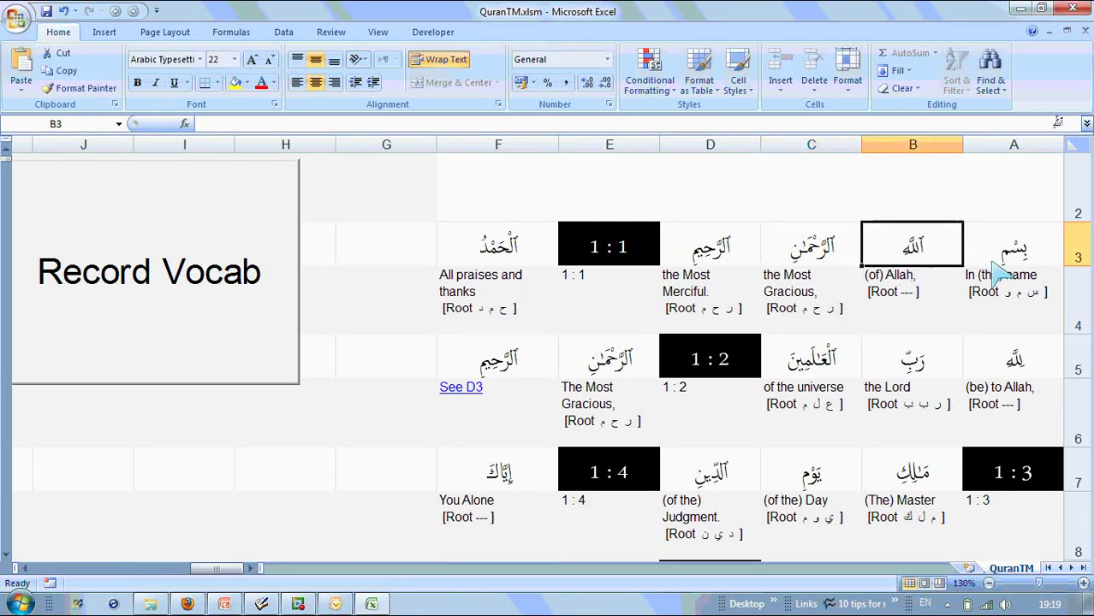
Follow the See D3 link from F5 to cell D3, then select the meaning cell E6
click(1000, 257)
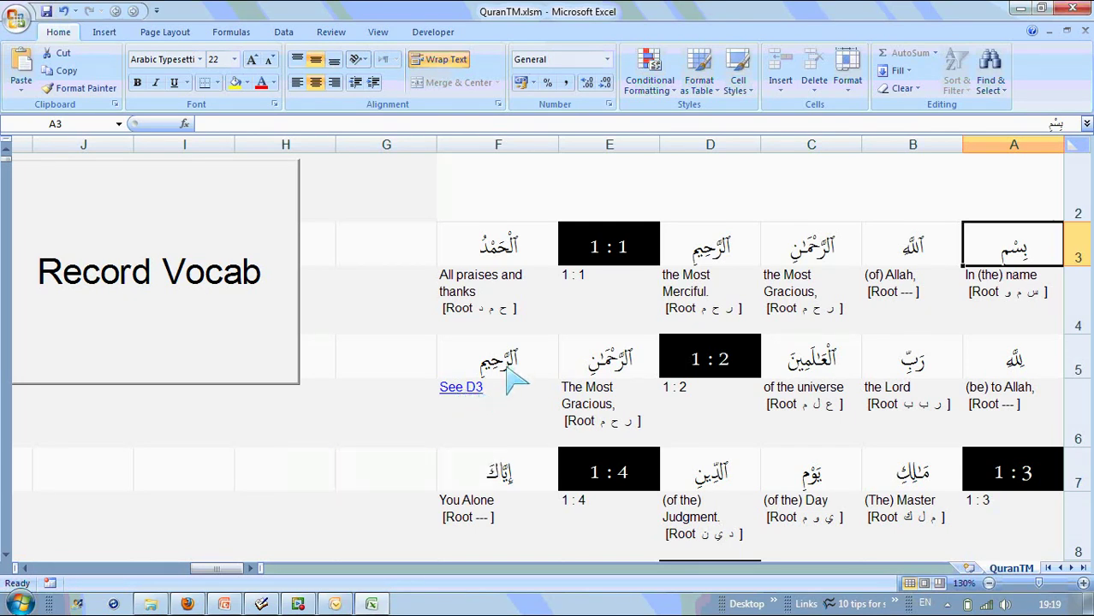
click(461, 387)
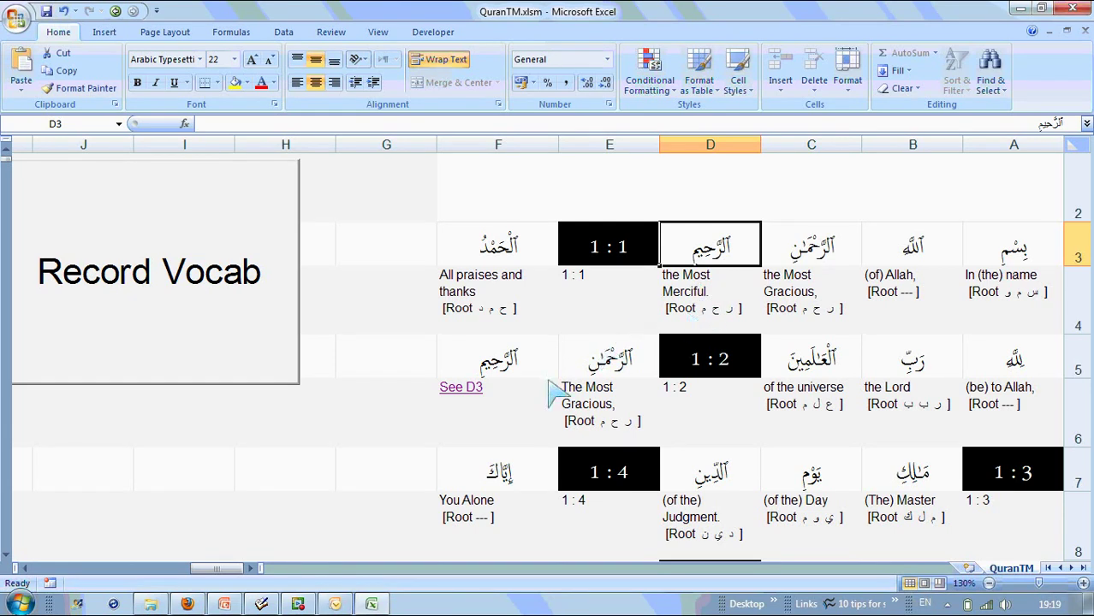
click(624, 408)
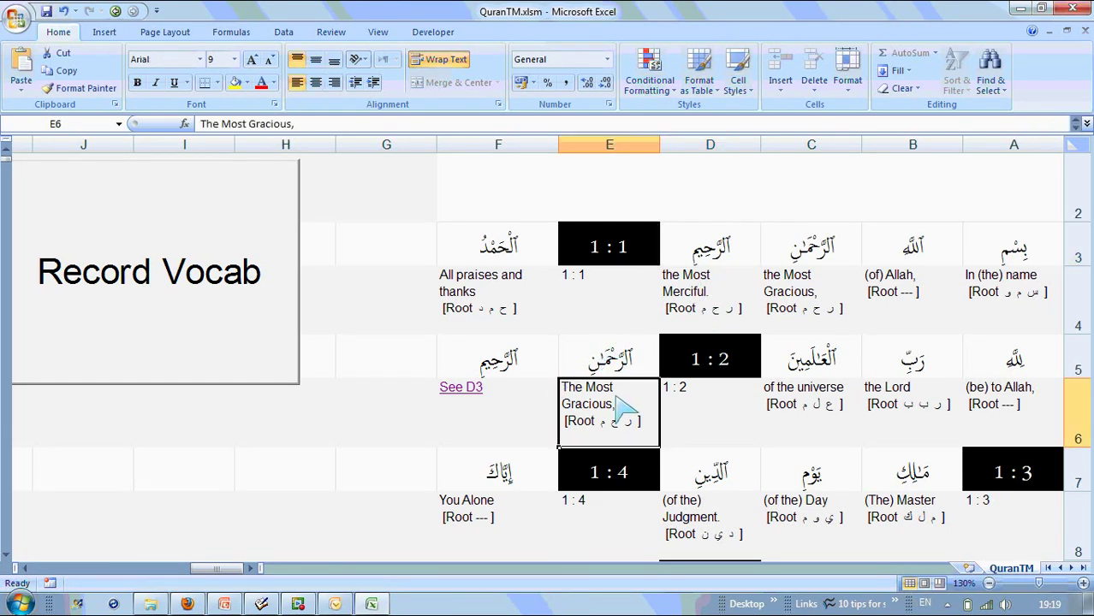
Jump down column E to row 879, then scroll to verses 37:138–37:142 near row 20775
key(Down)
key(Down)
key(Down)
key(Down)
key(Down)
key(Down)
key(Down)
key(Down)
key(Down)
key(Down)
key(Down)
key(Down)
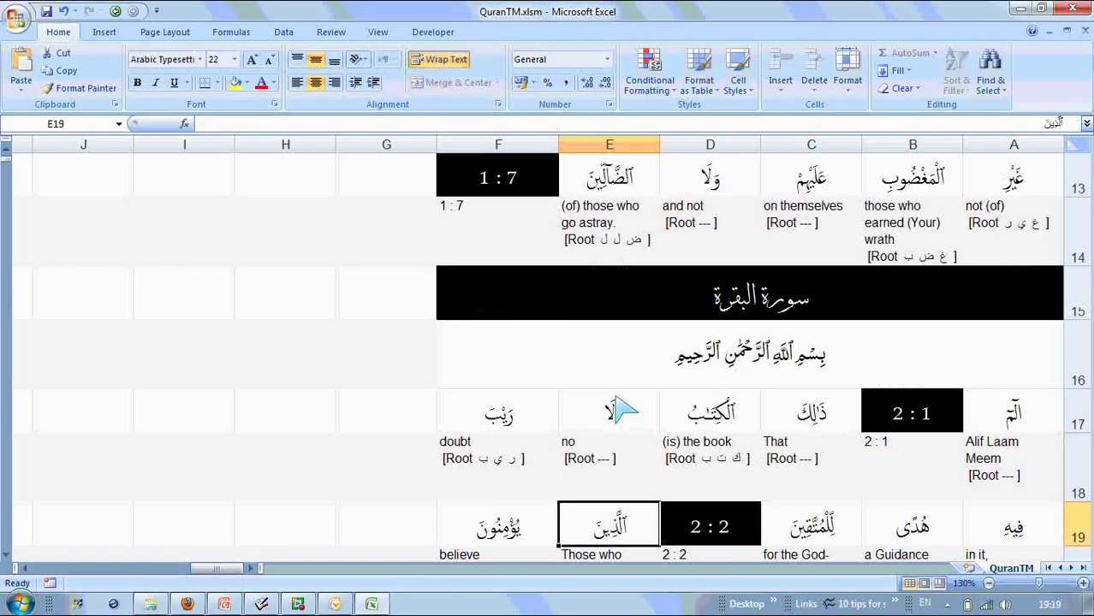
key(Down)
key(Down)
key(Down)
key(Down)
key(Down)
key(Down)
key(Down)
key(Down)
key(Down)
key(Down)
key(Down)
key(Down)
key(Down)
key(Down)
key(Down)
key(Down)
key(Down)
key(Down)
key(Down)
key(Down)
key(Down)
key(Down)
key(Down)
key(Down)
key(Down)
key(Down)
key(Down)
key(Down)
key(Down)
key(Down)
key(Down)
key(Down)
key(Down)
key(Down)
key(Down)
key(Down)
key(Down)
key(Down)
key(Down)
key(Down)
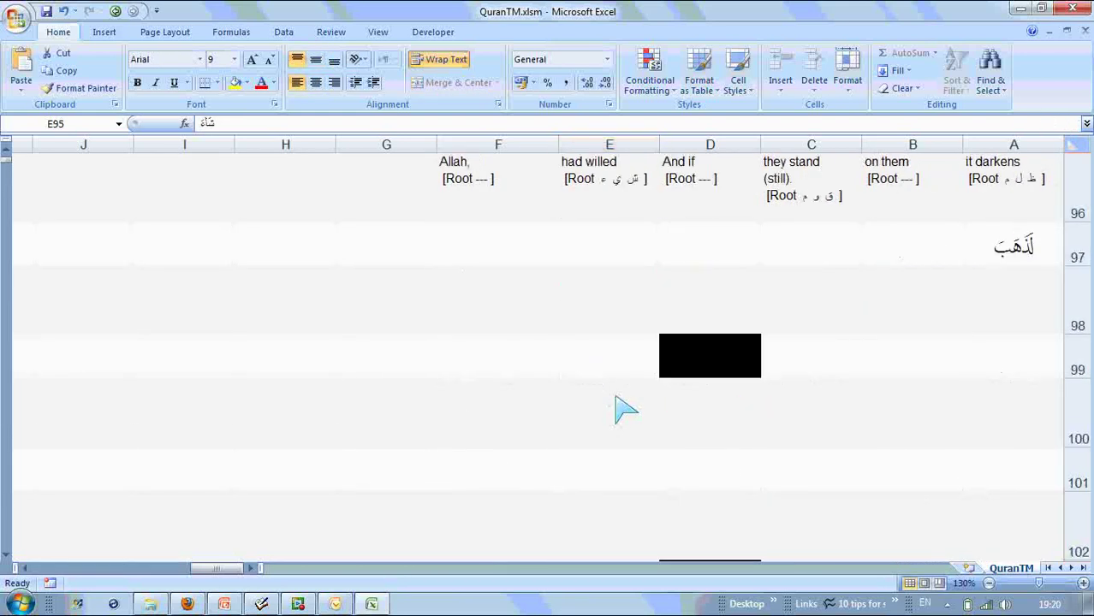
key(Down)
key(Down)
key(Down)
key(Down)
key(Down)
key(Down)
key(Down)
key(Down)
key(Down)
key(Down)
key(Down)
key(Down)
key(Down)
key(Down)
key(Down)
key(Down)
key(Down)
key(Down)
key(Down)
key(Down)
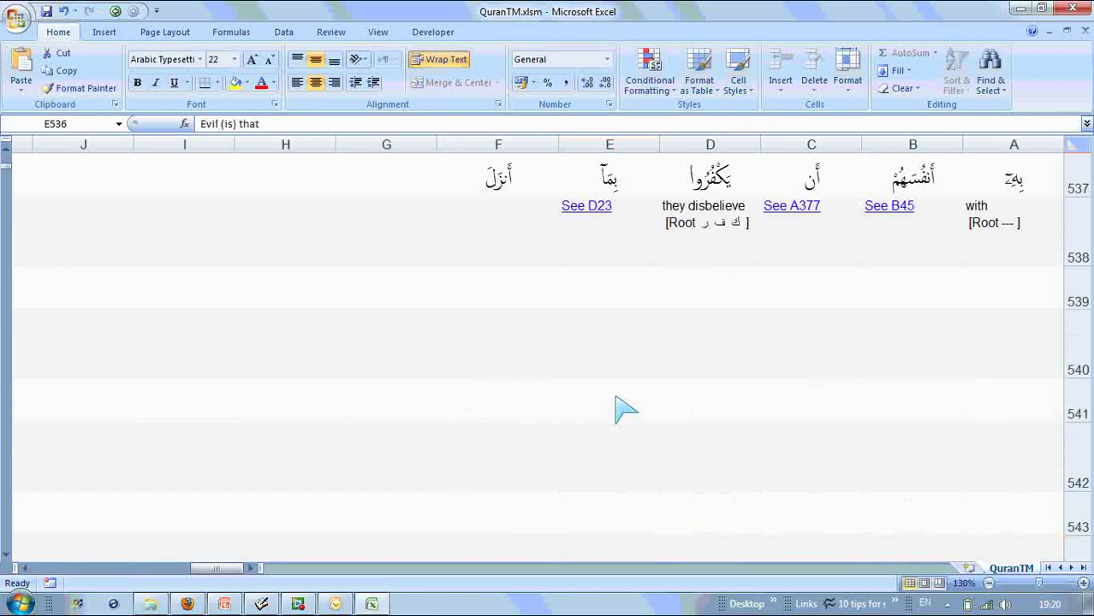
key(Down)
key(Down)
key(Down)
key(Down)
key(Down)
key(Down)
key(Down)
key(Down)
key(Down)
key(Down)
key(Down)
key(Down)
key(Down)
key(Down)
key(Down)
key(Down)
key(Down)
key(Down)
key(Down)
key(Down)
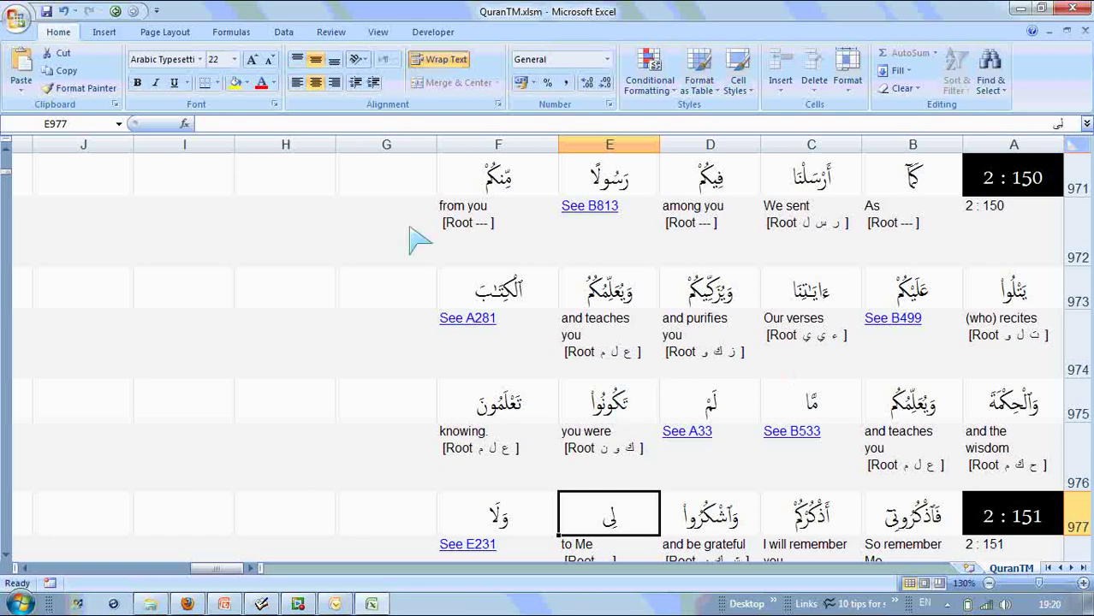
drag(6, 171, 7, 445)
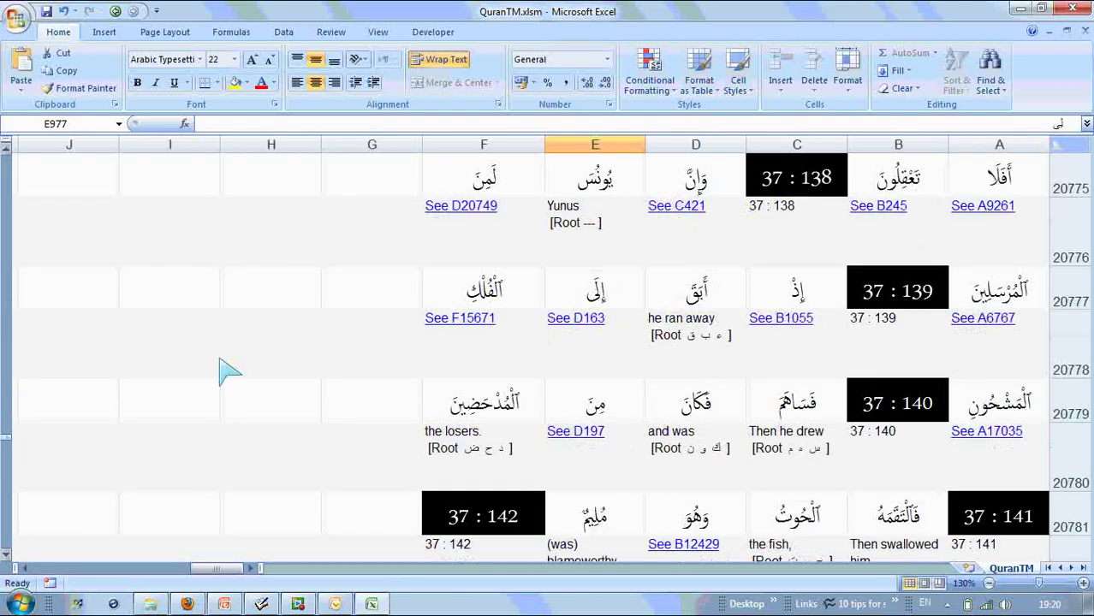
Follow the See C421 link to row 421, then go Back to verse 37:138
click(692, 213)
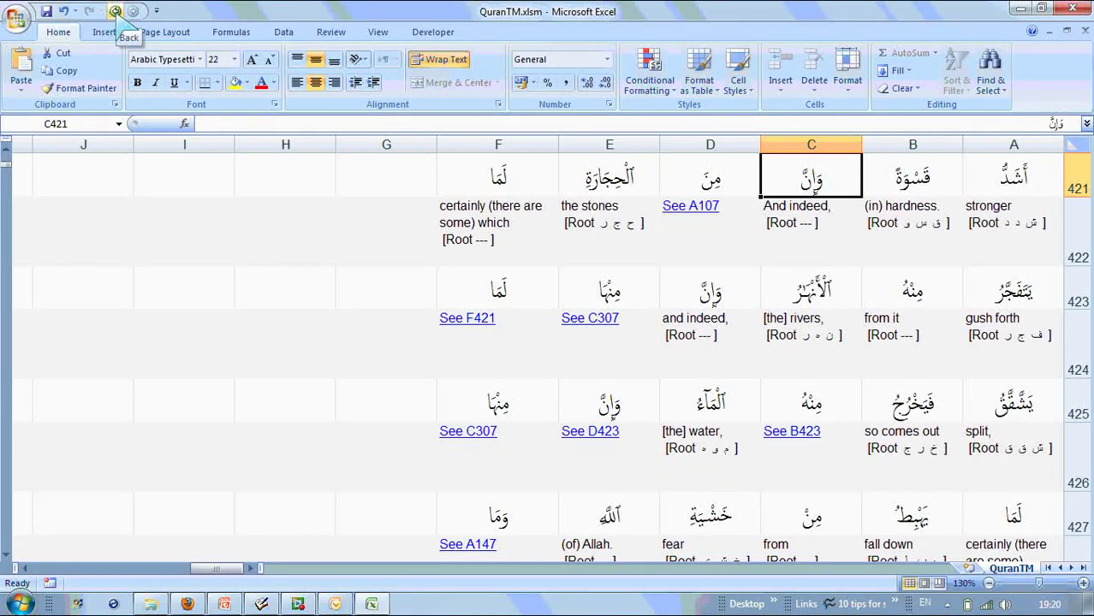
click(116, 11)
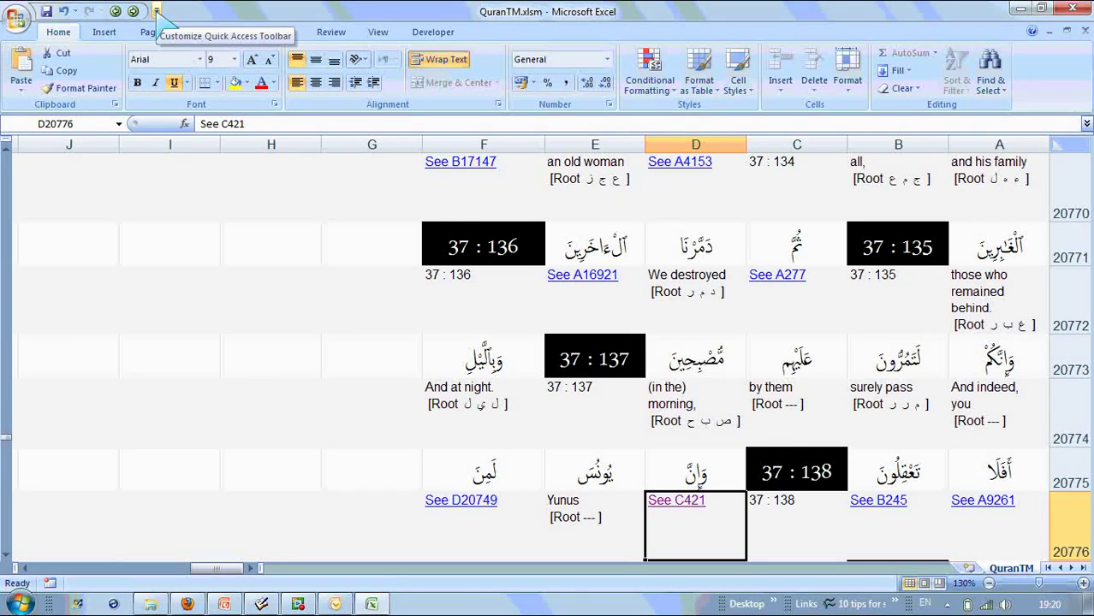
Open the Customize Quick Access Toolbar settings from the toolbar's shortcut menu
click(157, 11)
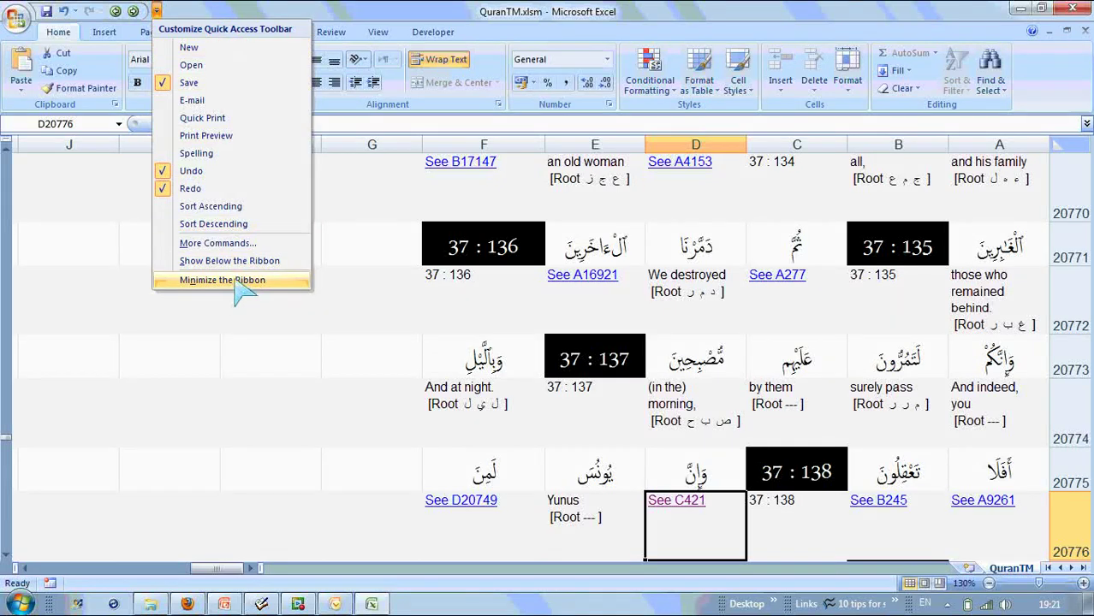
right_click(185, 14)
click(95, 11)
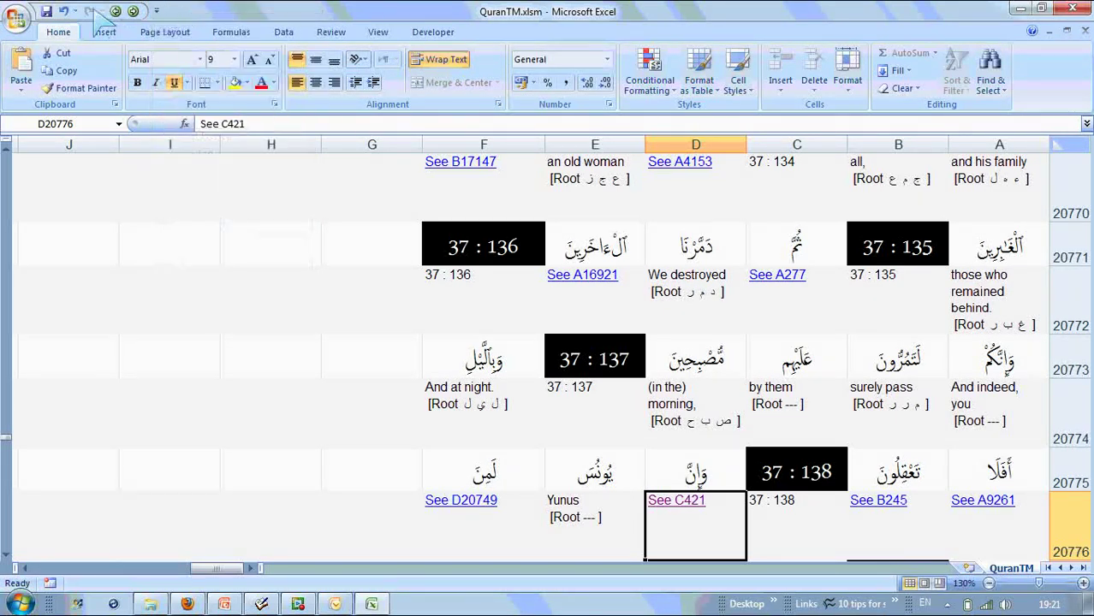
right_click(94, 11)
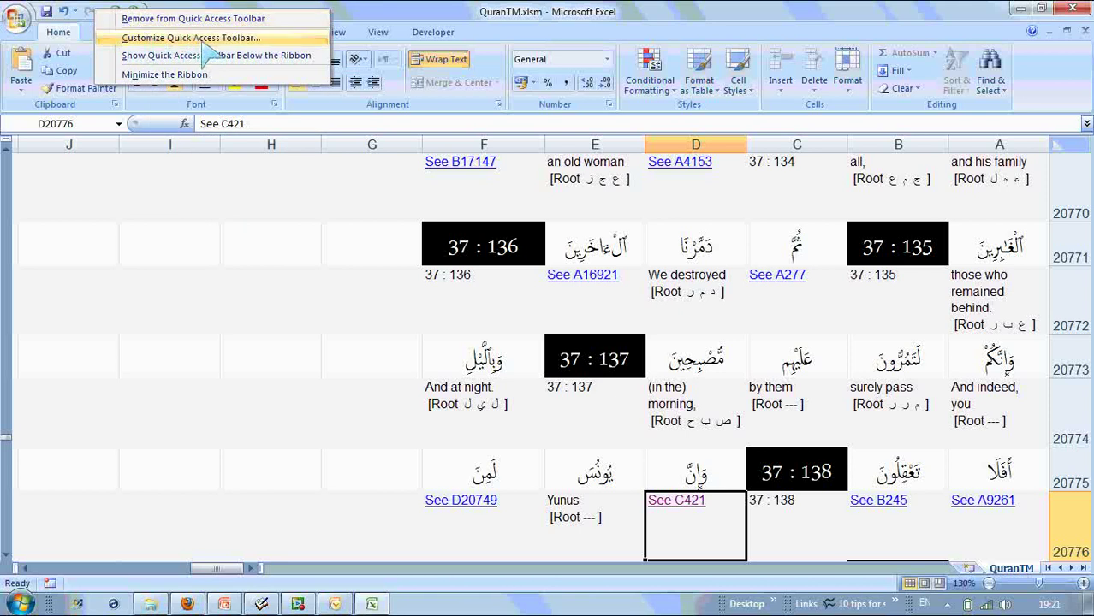
click(277, 39)
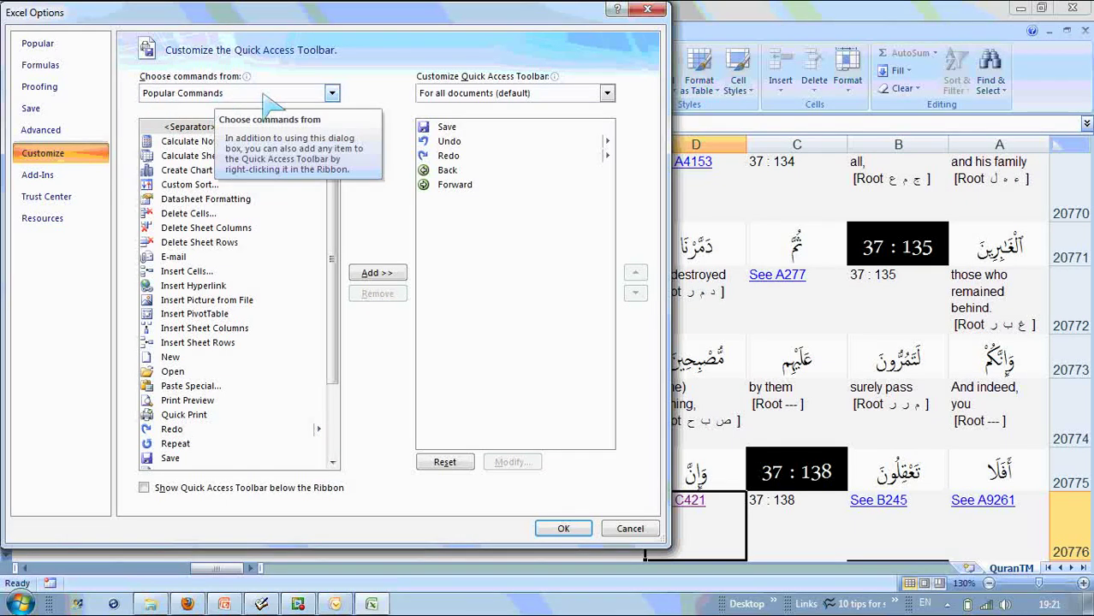
List All Commands and select Back in the full command list
click(332, 93)
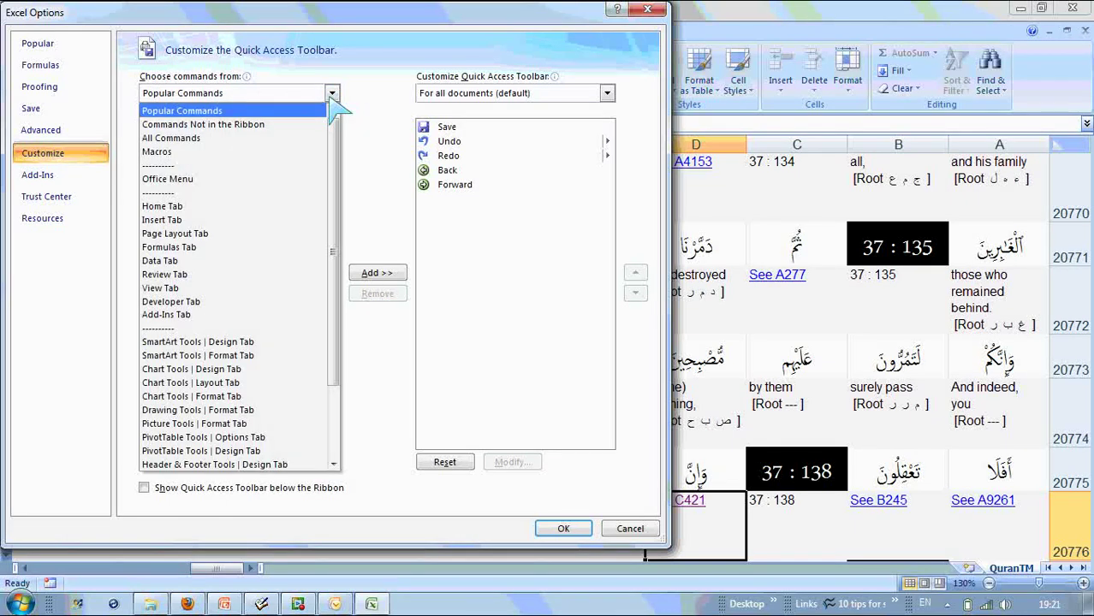
click(291, 140)
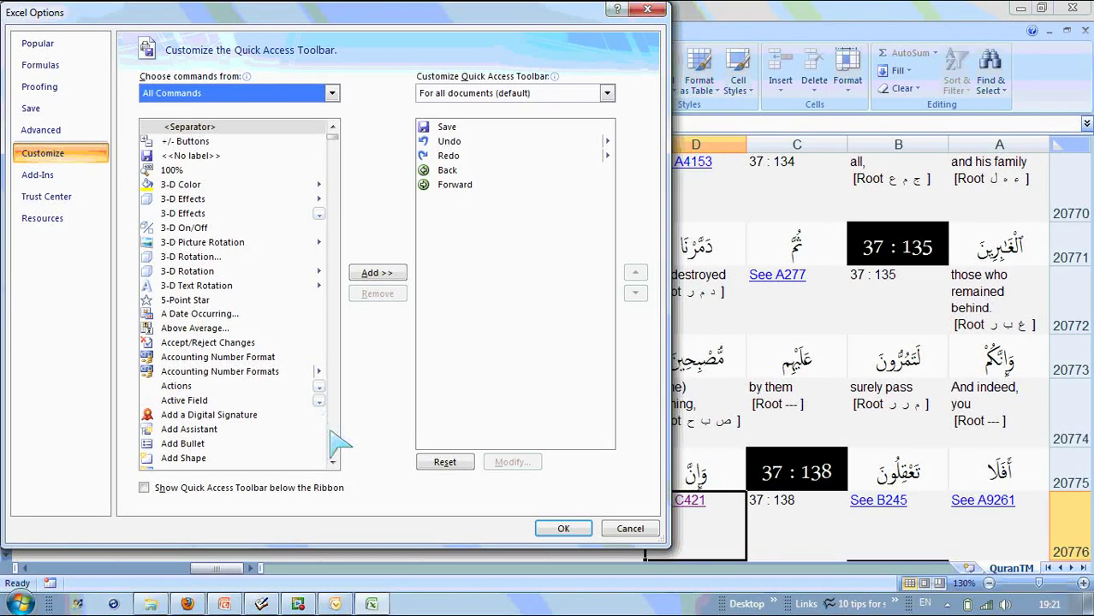
scroll(334, 444, down, 15)
scroll(338, 445, down, 15)
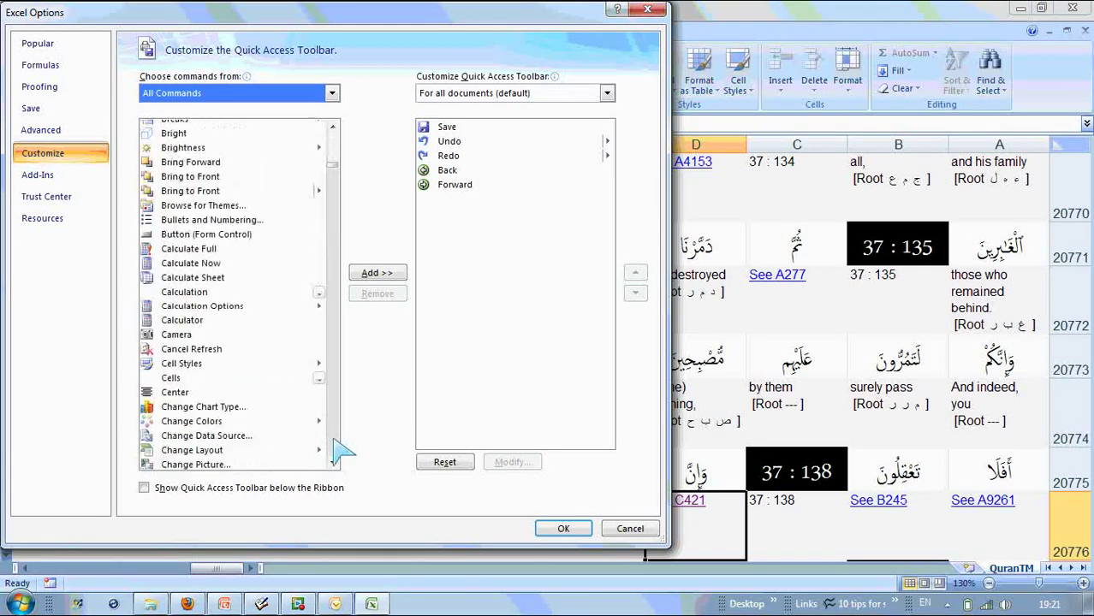
scroll(338, 137, up, 4)
scroll(334, 127, up, 5)
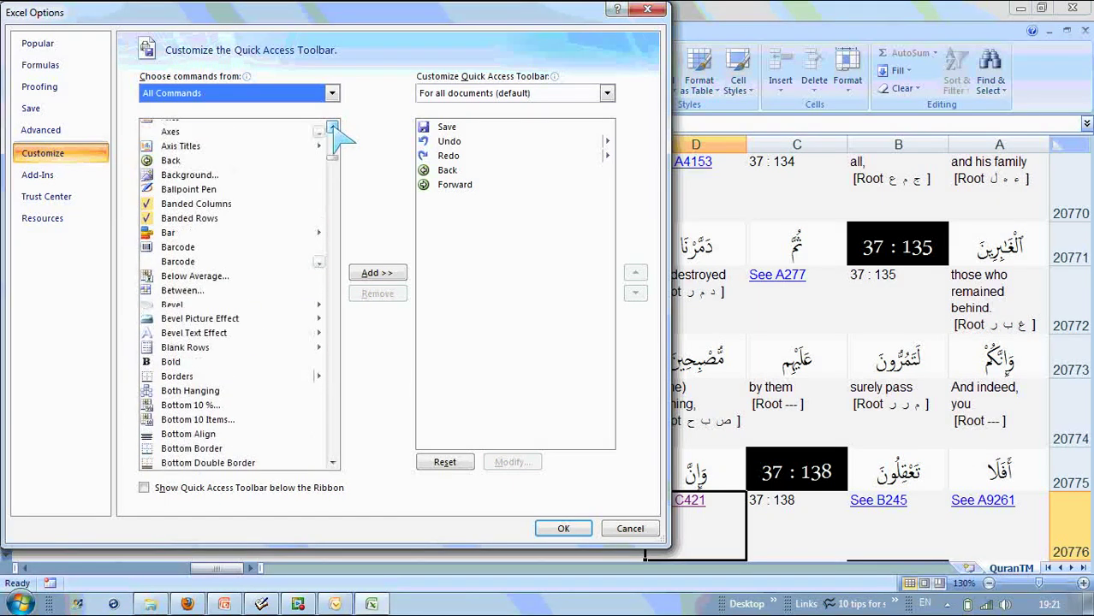
click(176, 163)
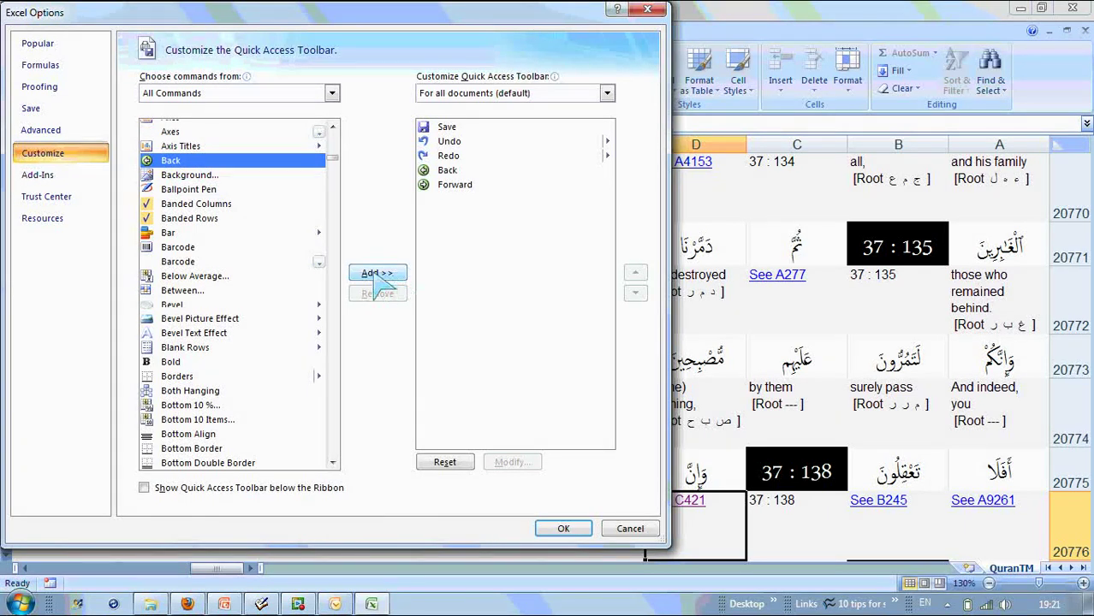
Re-add Back to the Quick Access Toolbar list and remove Forward from it
click(447, 172)
click(378, 295)
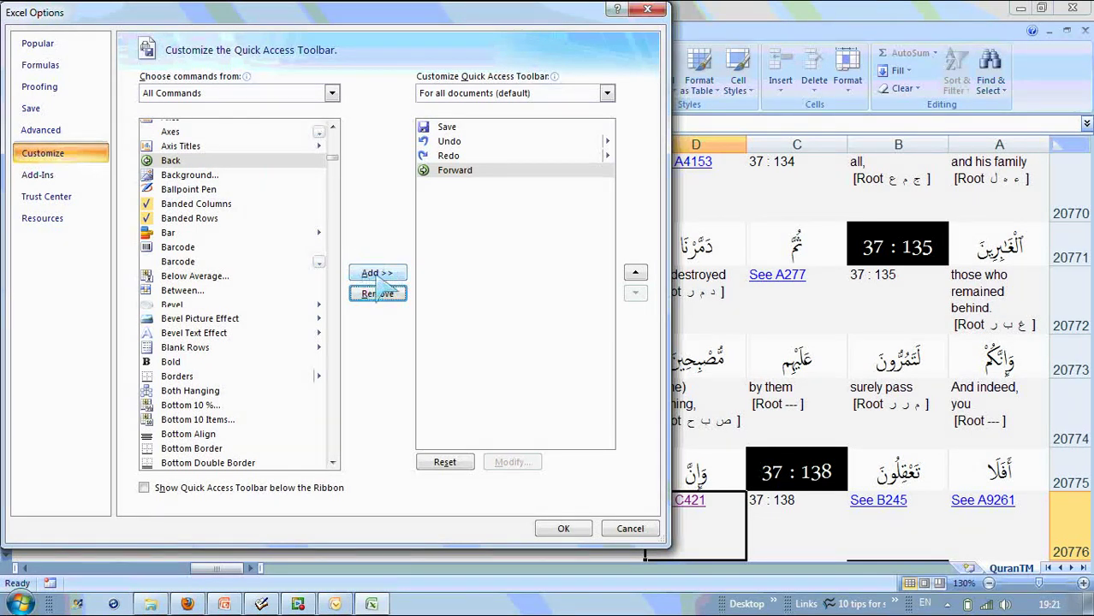
click(377, 274)
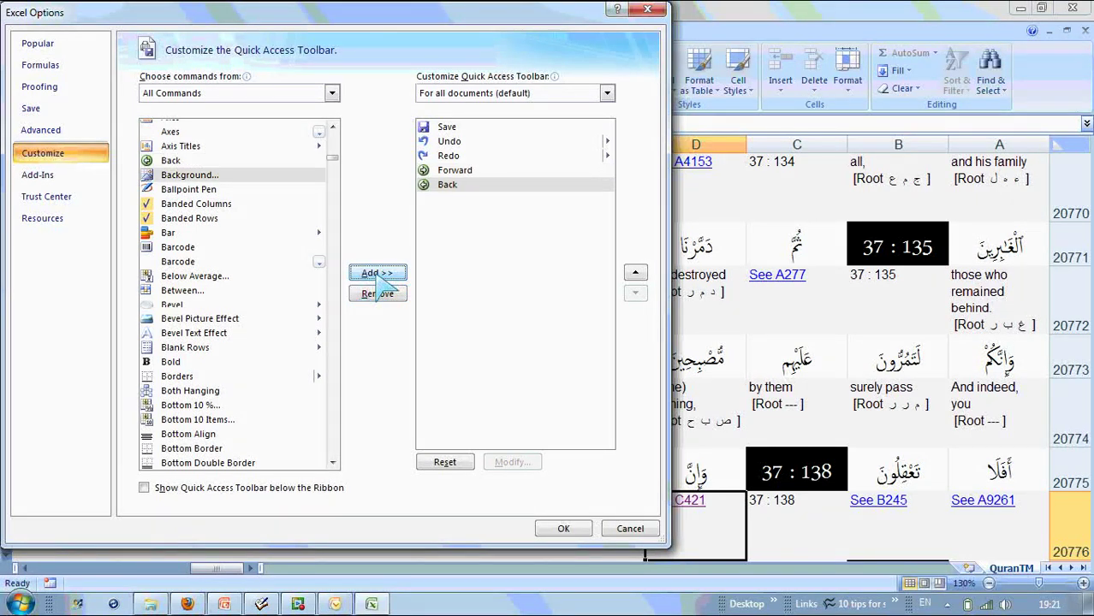
click(461, 172)
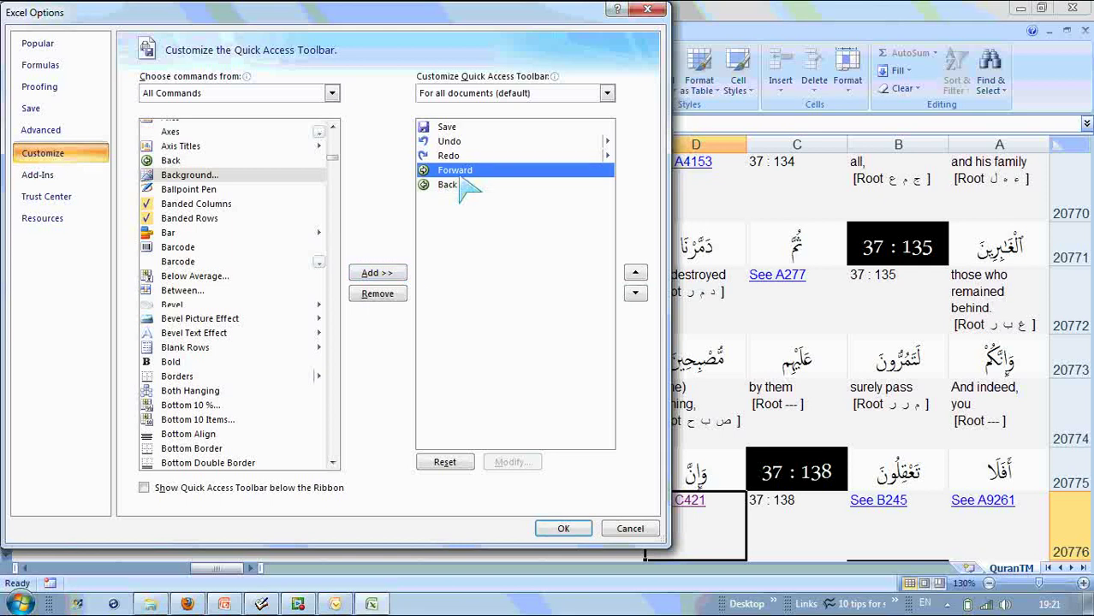
click(381, 296)
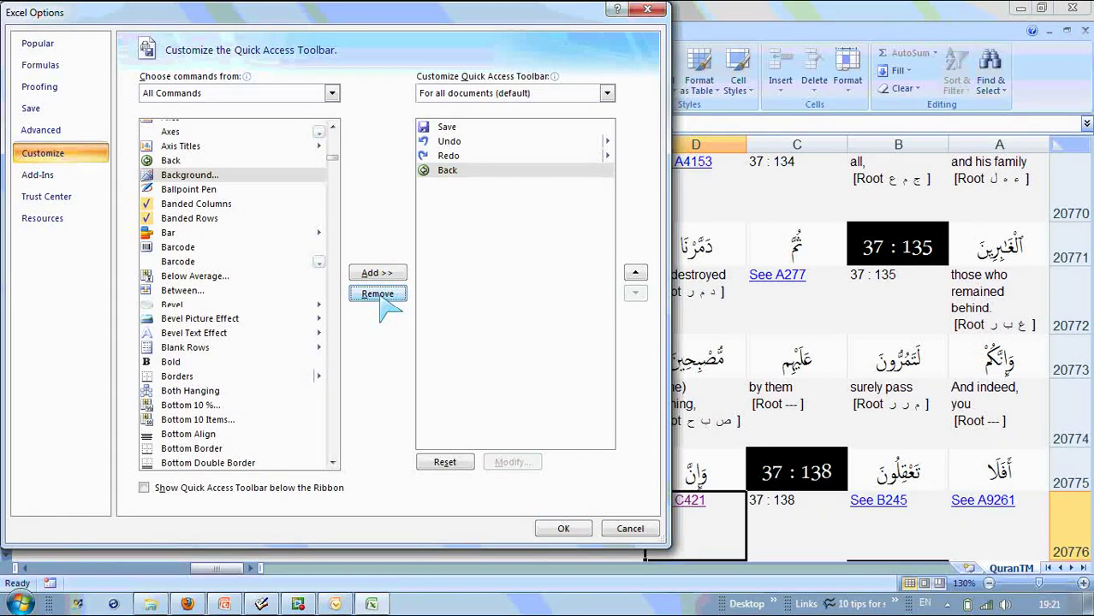
Add Forward below Back in the Quick Access Toolbar and apply the changes
click(187, 233)
drag(333, 159, 333, 247)
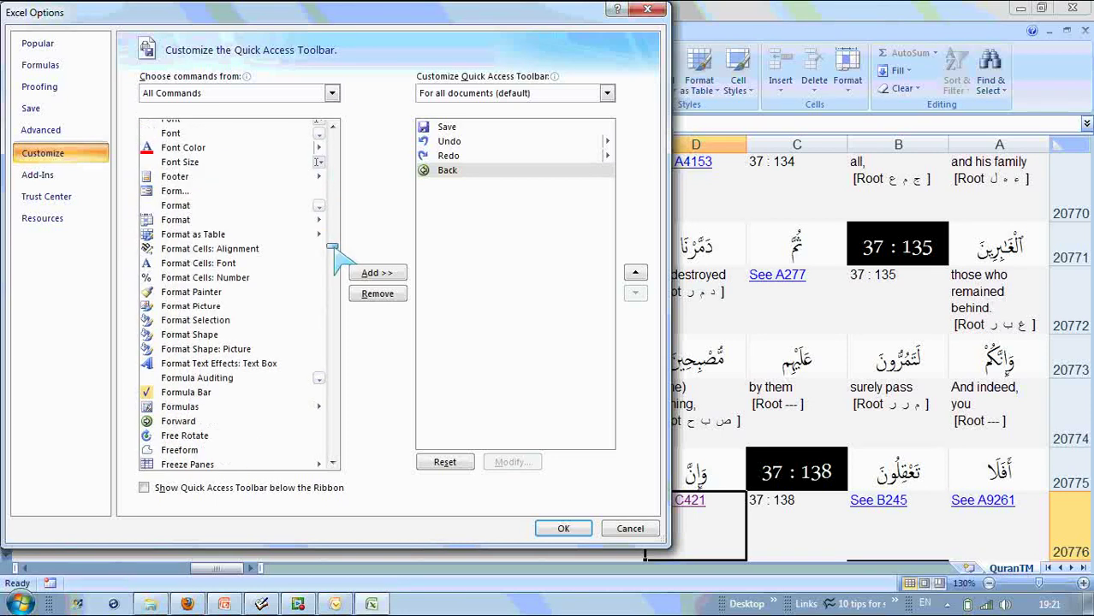
click(190, 426)
click(378, 273)
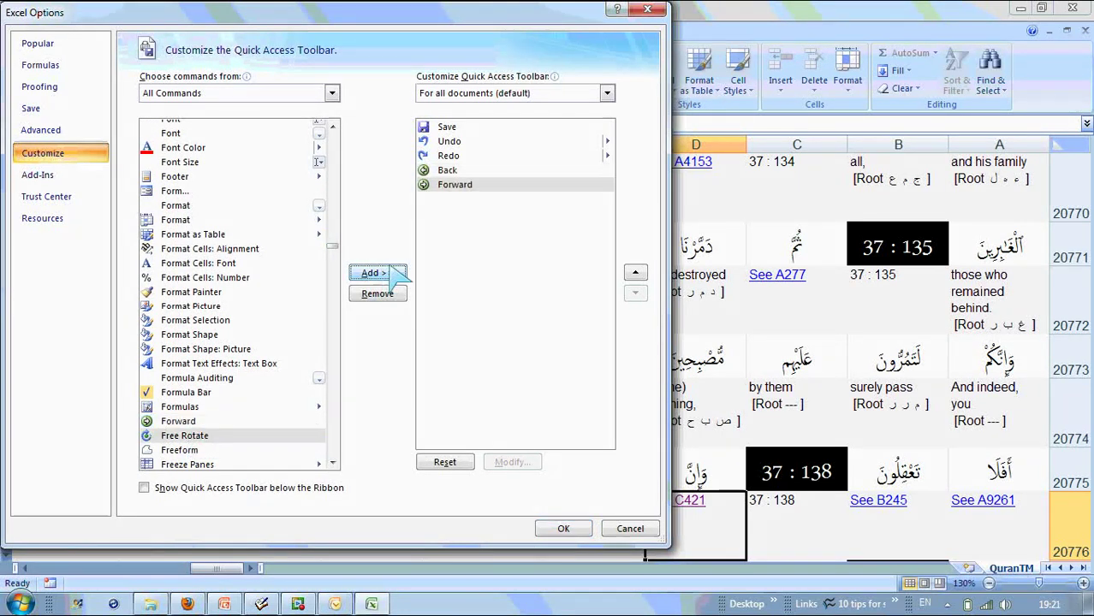
click(563, 529)
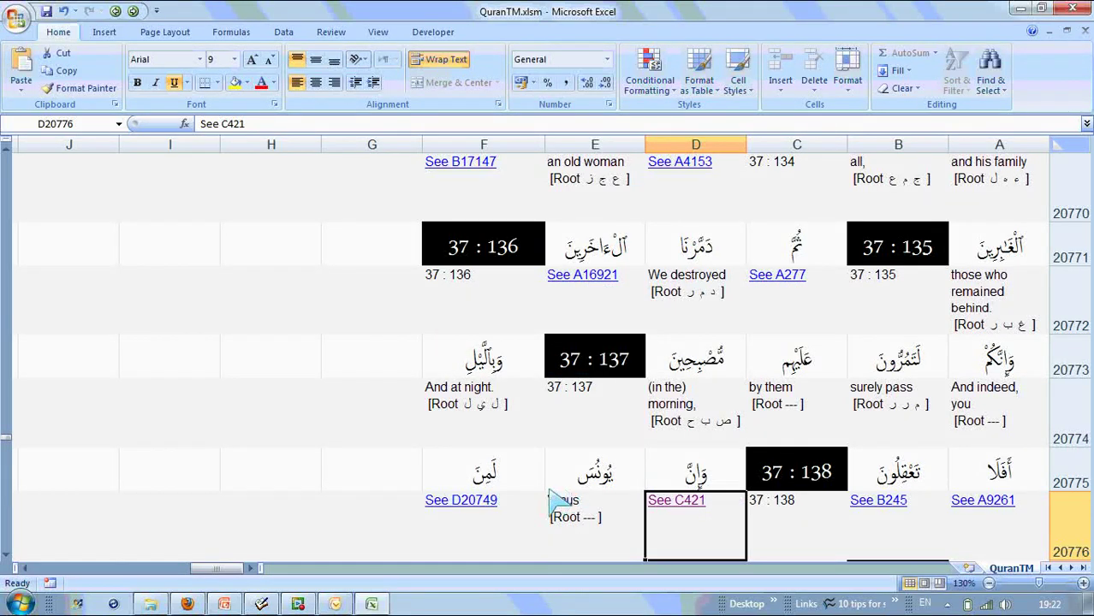
Follow the See D20749 link twice, returning each time with the Quick Access Back button
click(599, 481)
key(Down)
key(Down)
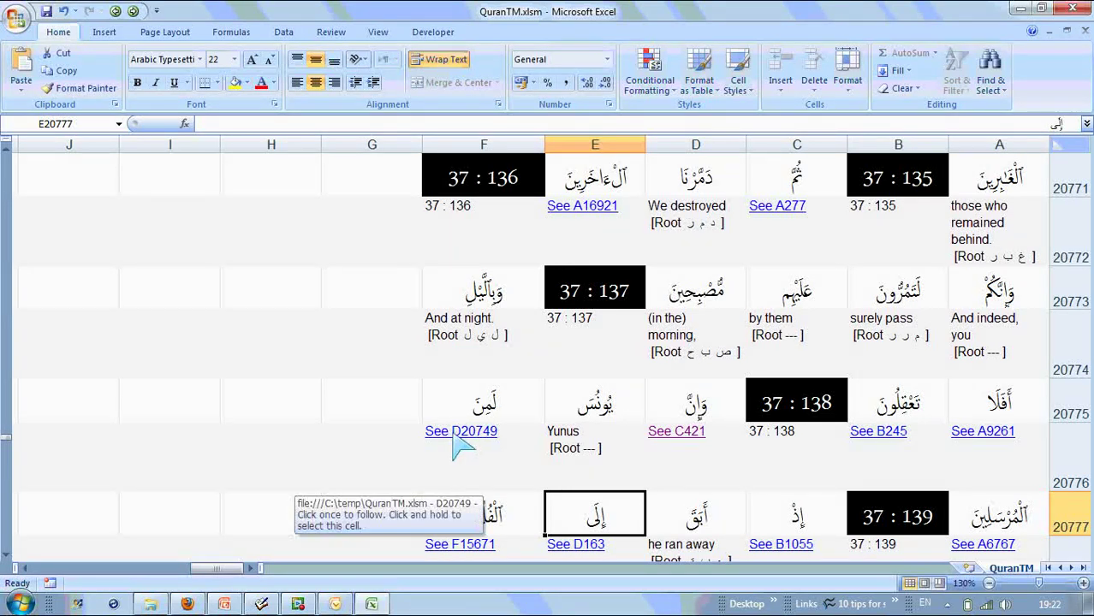
click(467, 438)
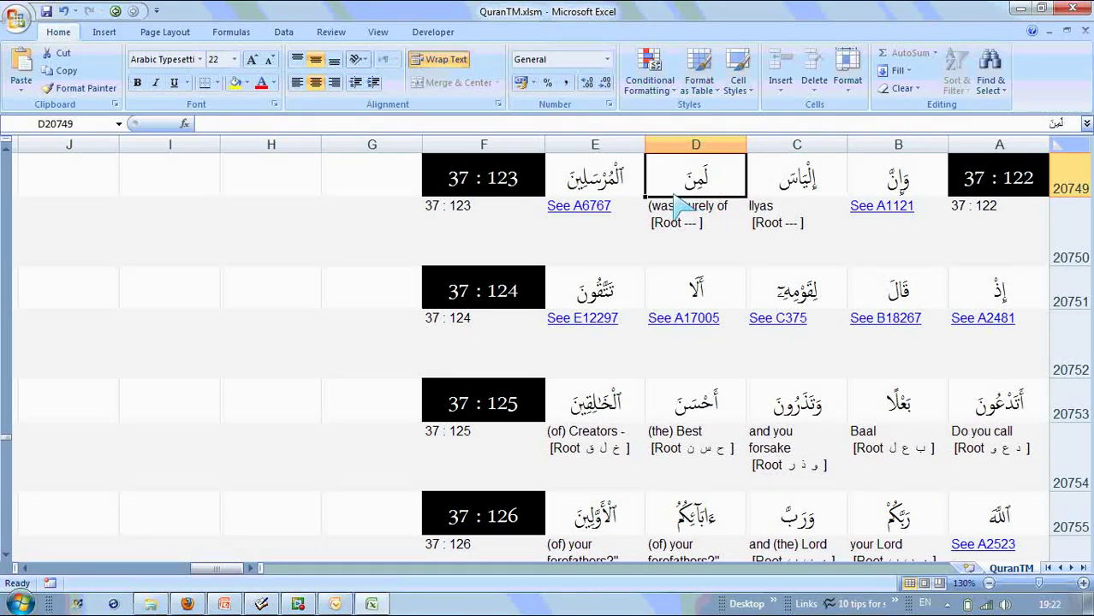
click(116, 10)
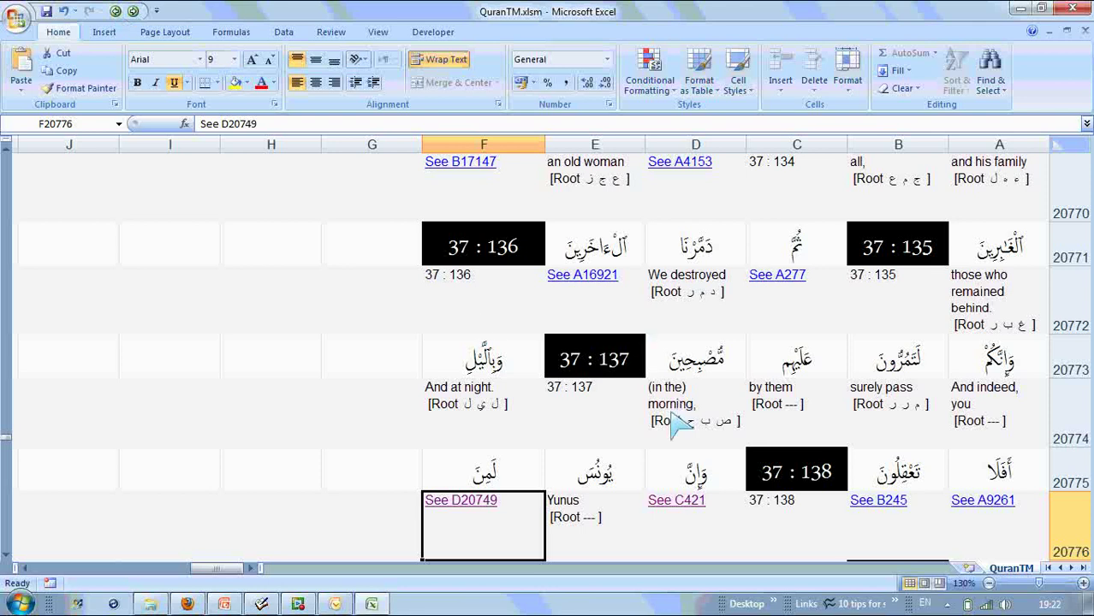
click(632, 485)
key(Down)
key(Down)
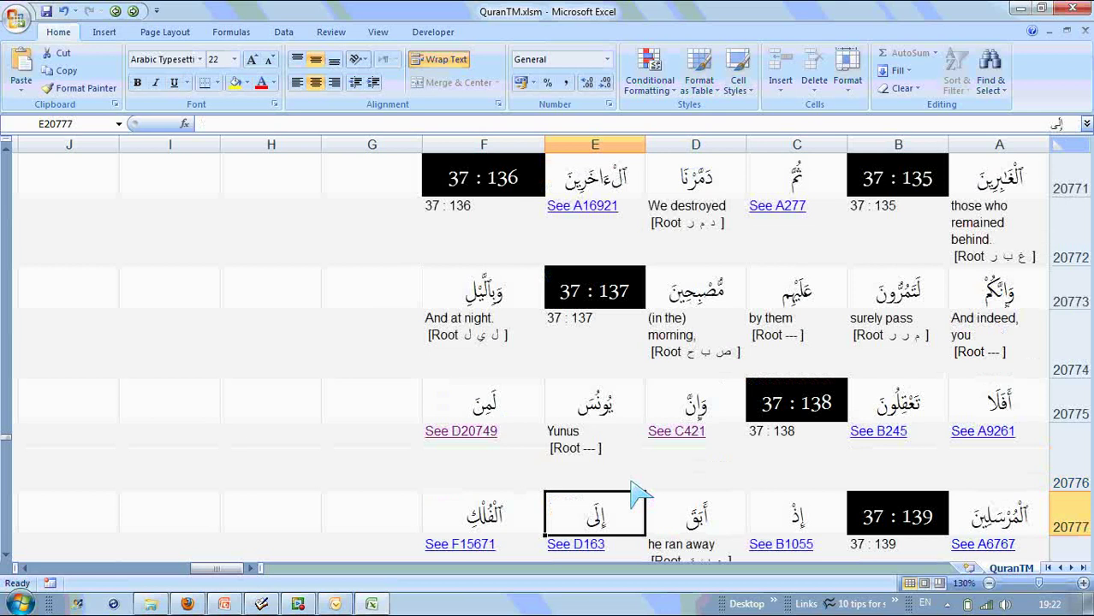
click(471, 436)
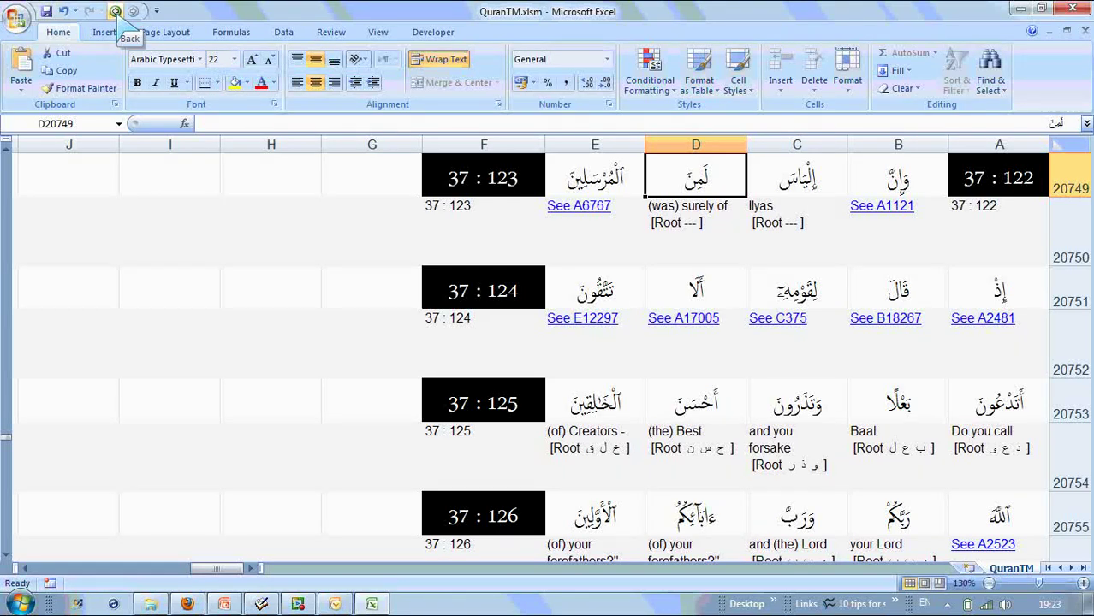
click(116, 10)
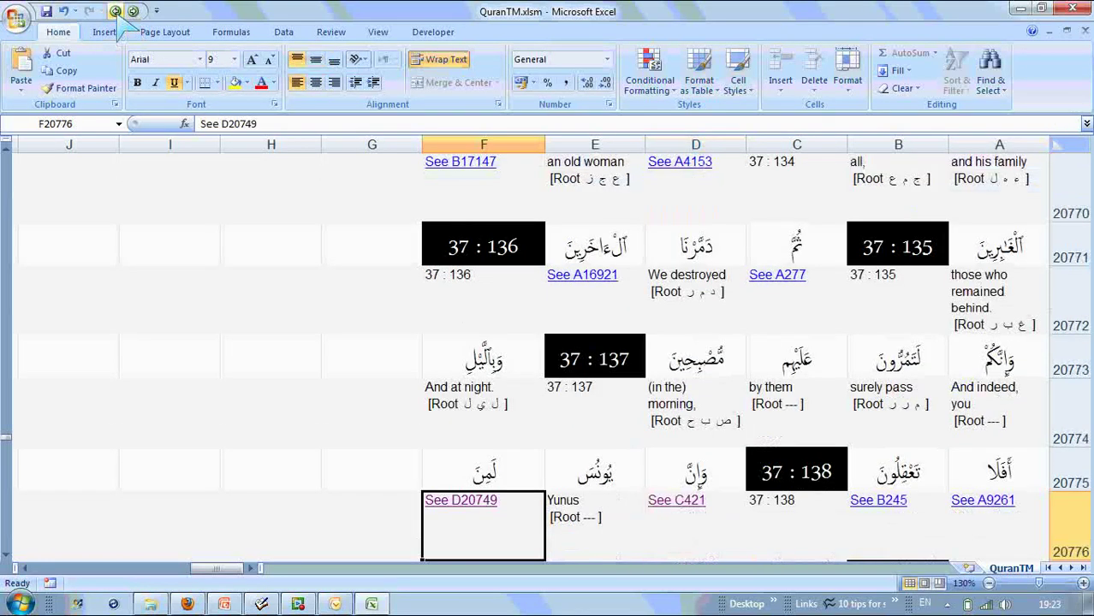
Return to the top of the sheet, showing verses 1:1–1:4
click(604, 483)
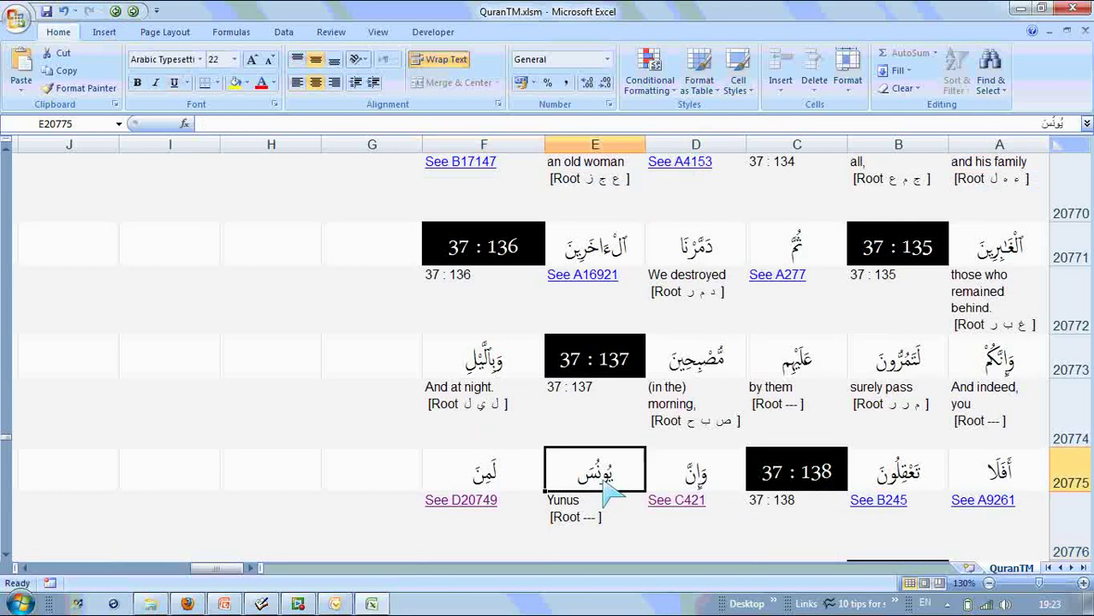
key(Page_Up)
key(Page_Up)
key(Page_Up)
key(Page_Up)
key(Page_Up)
key(Page_Up)
key(Page_Up)
key(Page_Up)
key(Page_Up)
key(Page_Up)
key(Page_Up)
key(Page_Up)
key(Page_Up)
key(Page_Up)
key(Page_Up)
key(Page_Up)
key(Page_Up)
key(Page_Up)
key(Page_Up)
key(Page_Up)
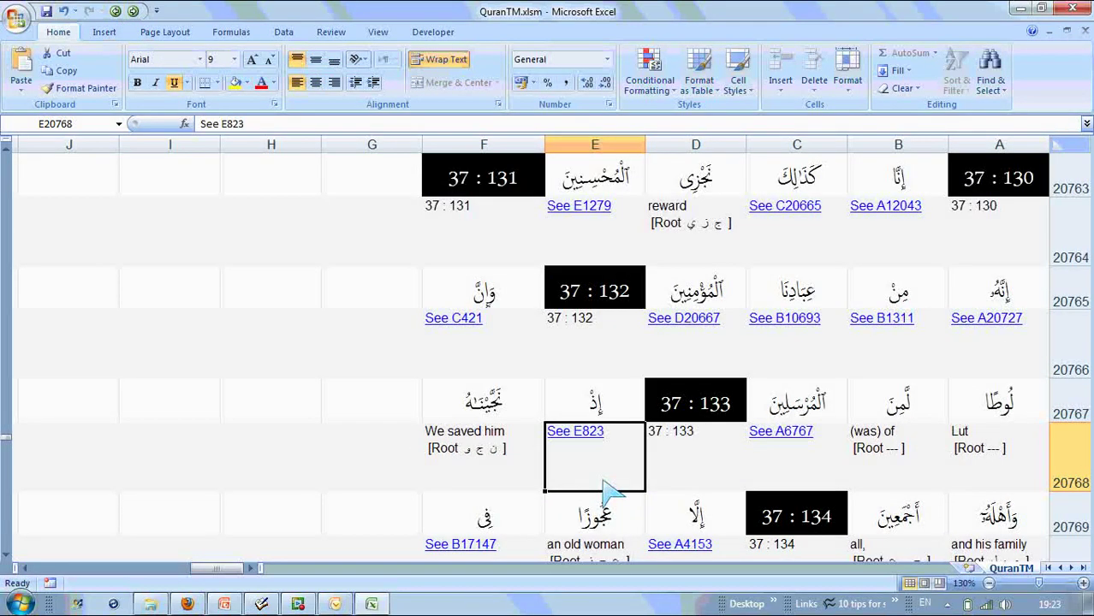
key(Page_Up)
key(Page_Up)
key(Page_Up)
key(Page_Up)
key(Page_Up)
key(Page_Up)
key(Page_Up)
key(Page_Up)
key(Page_Up)
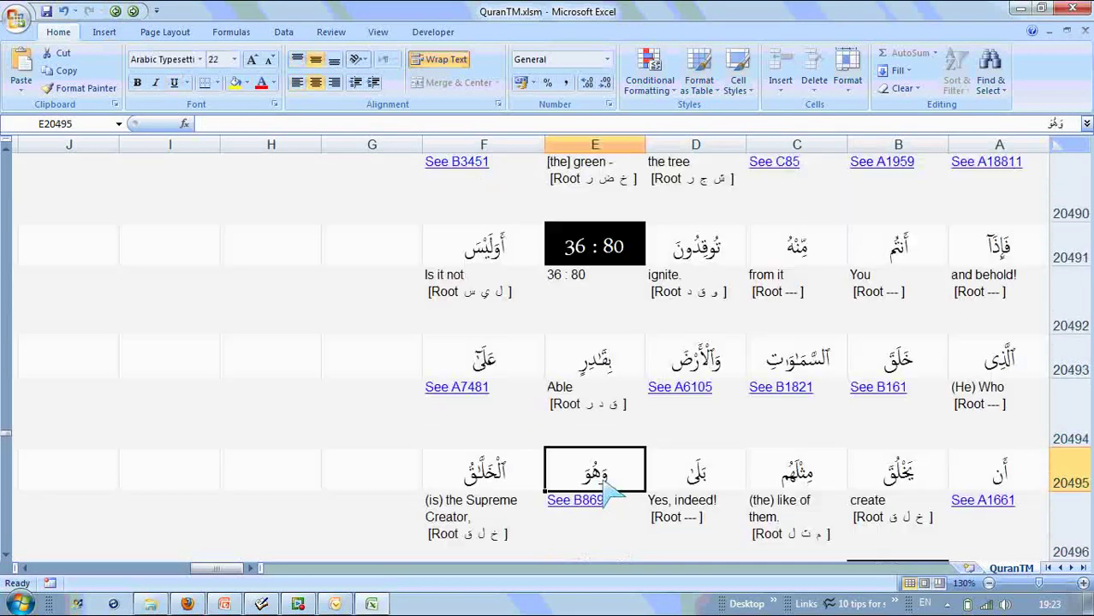
scroll(10, 343, up, 14)
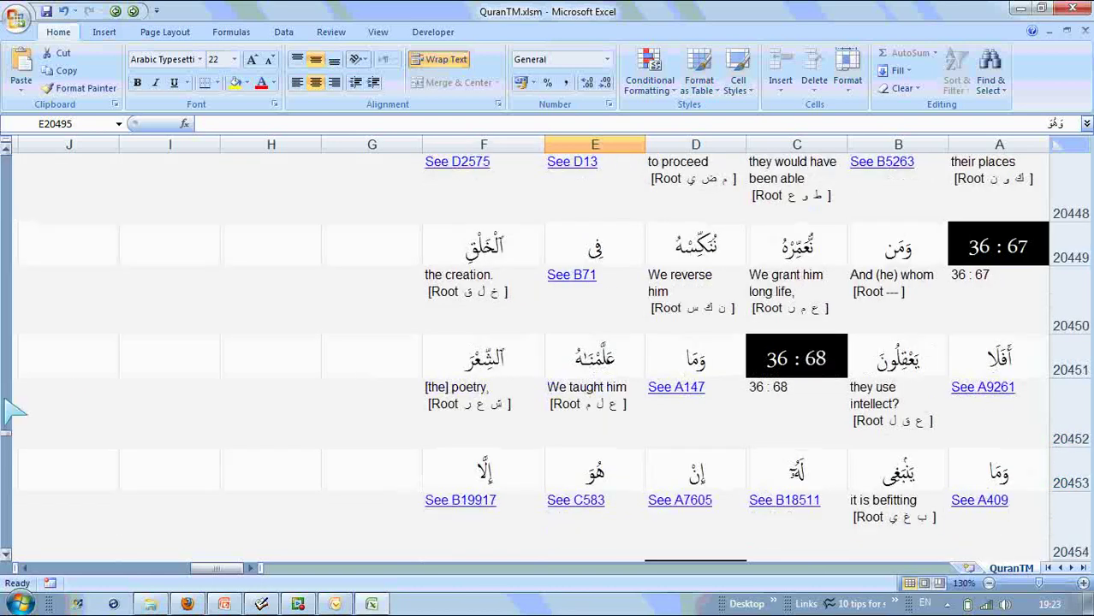
drag(7, 445, 10, 154)
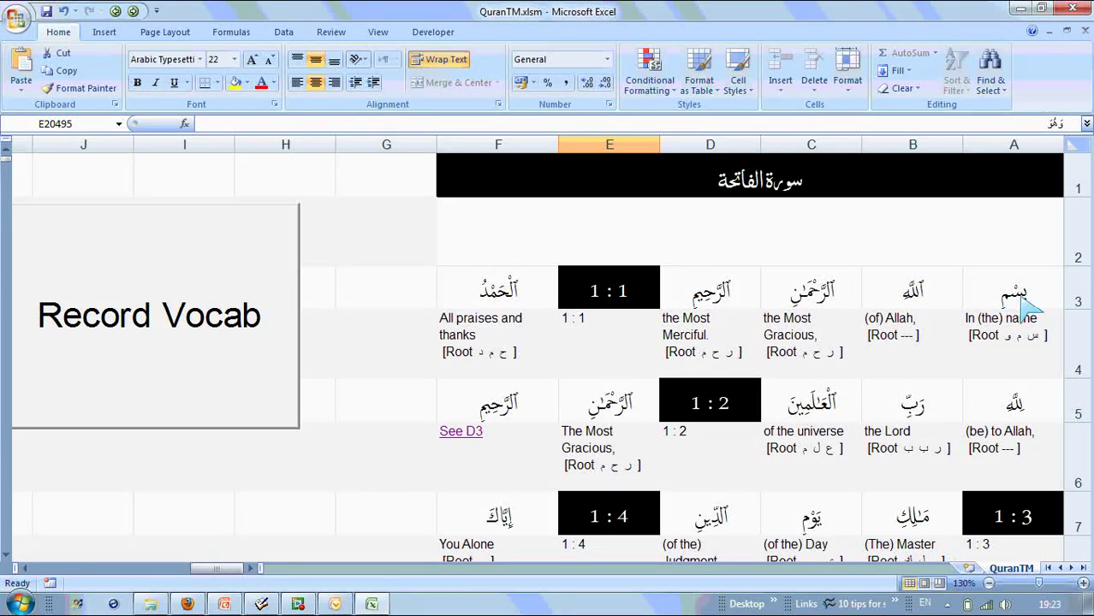
Fill the Arabic words in A3 and C5 with yellow
click(1027, 307)
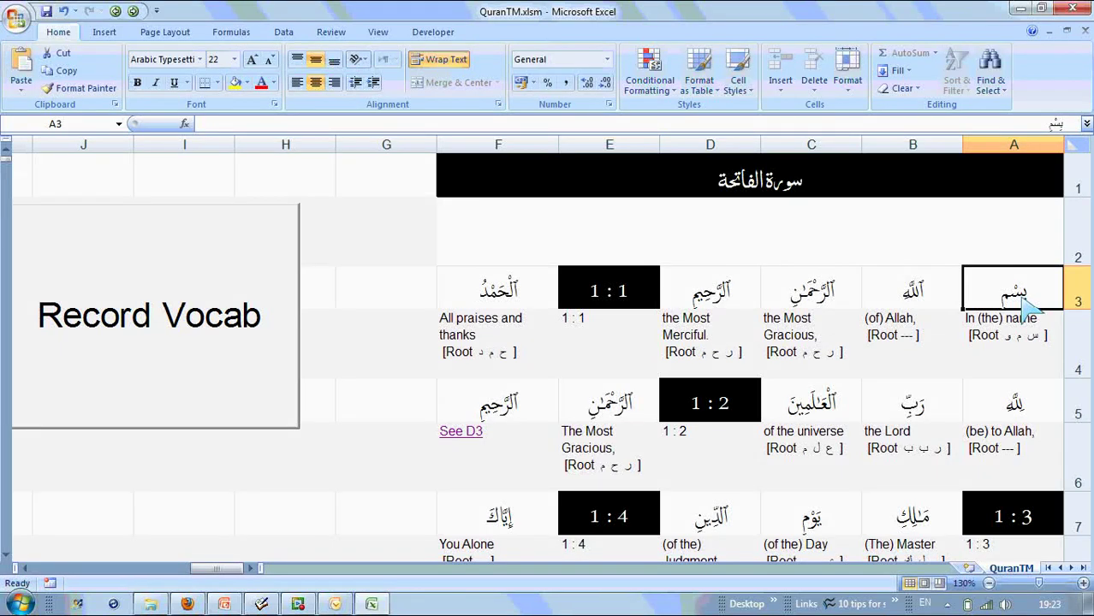
right_click(1015, 294)
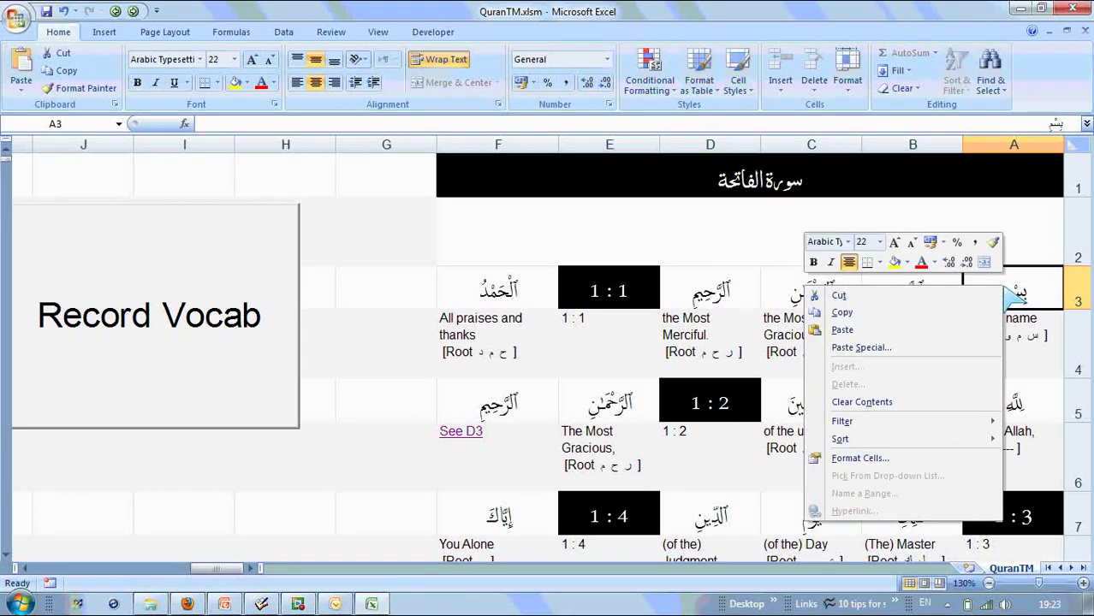
click(898, 262)
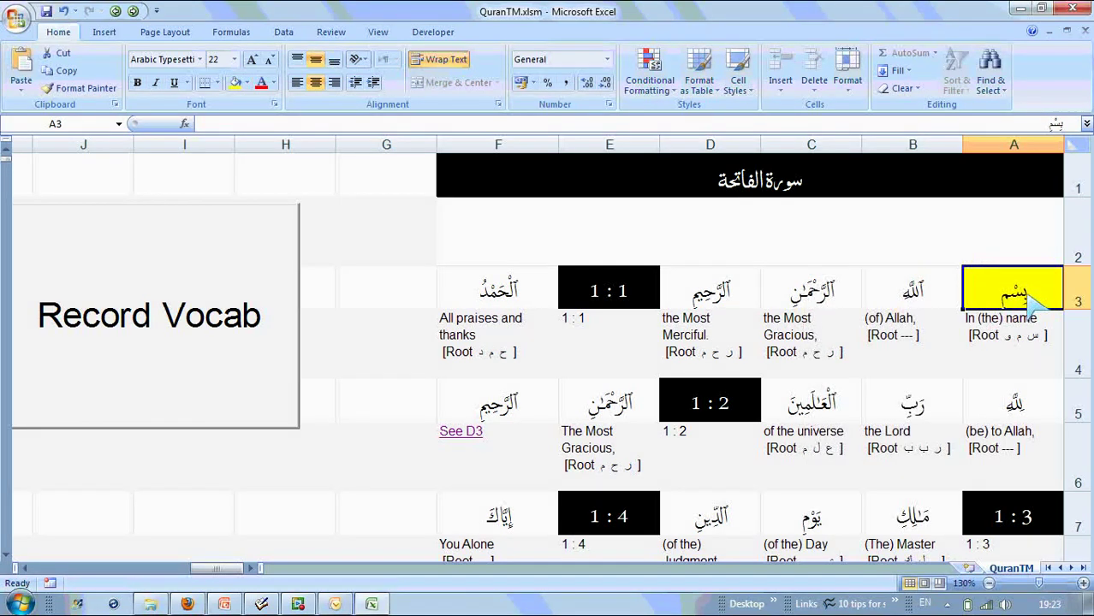
click(850, 420)
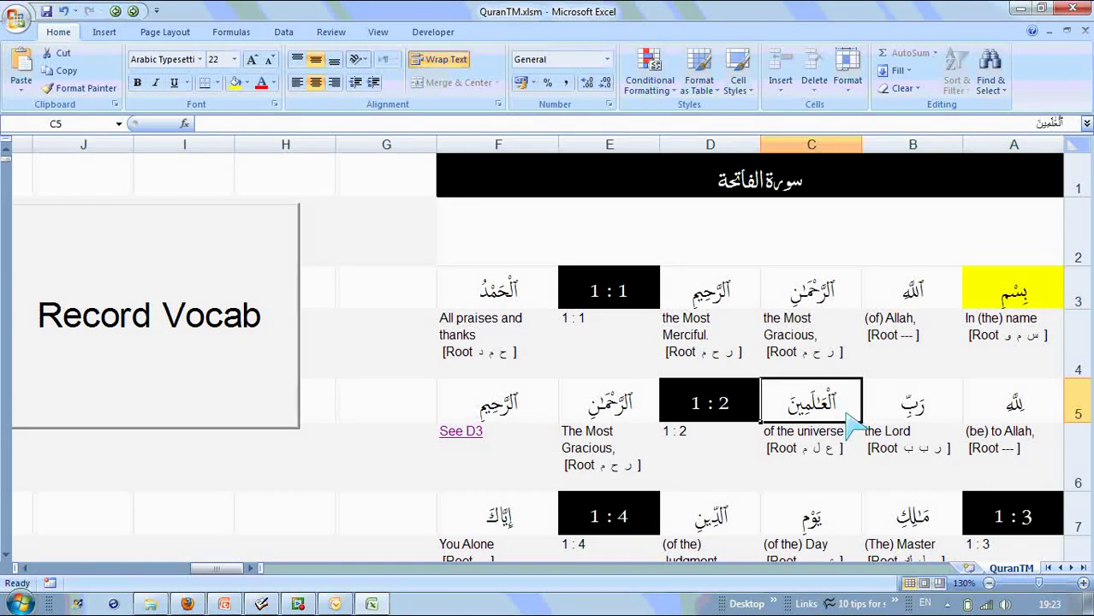
right_click(850, 421)
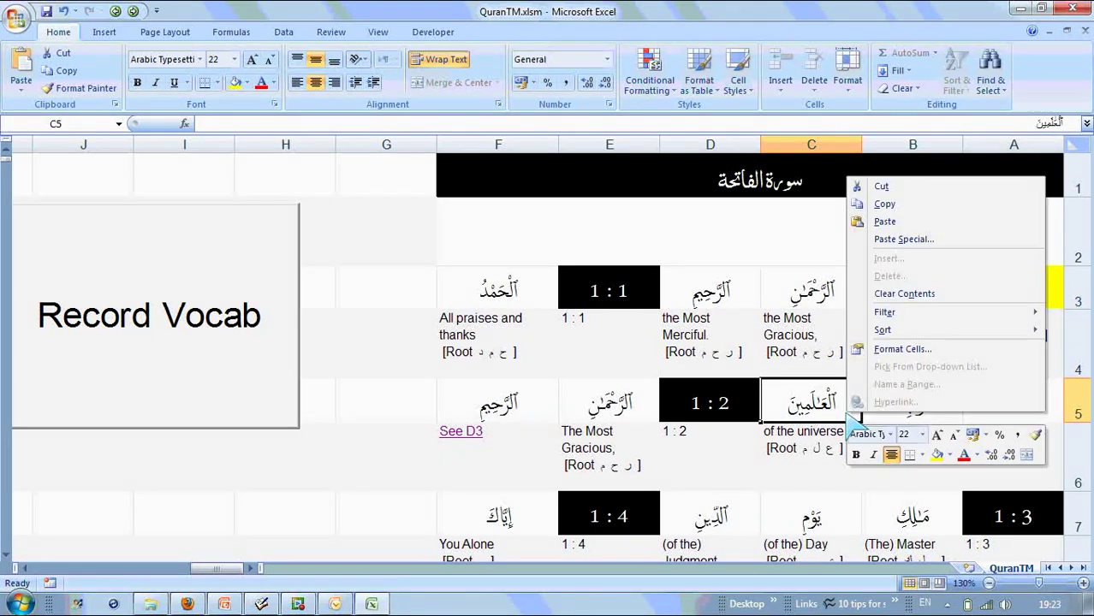
click(937, 455)
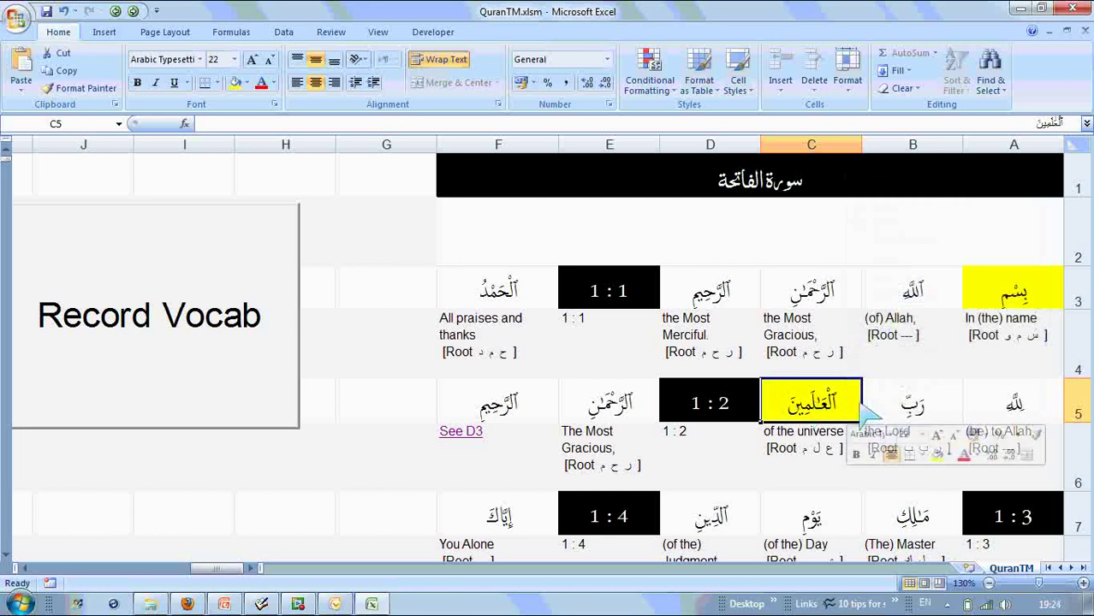
Follow the See D3 link from F6 and fill D3 with yellow
click(903, 413)
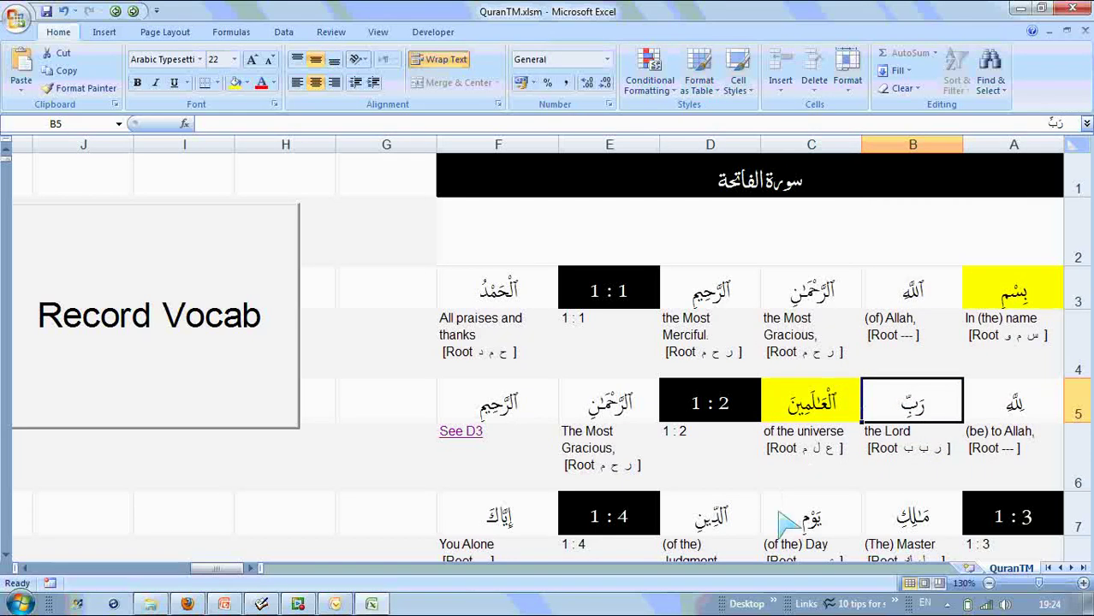
click(486, 407)
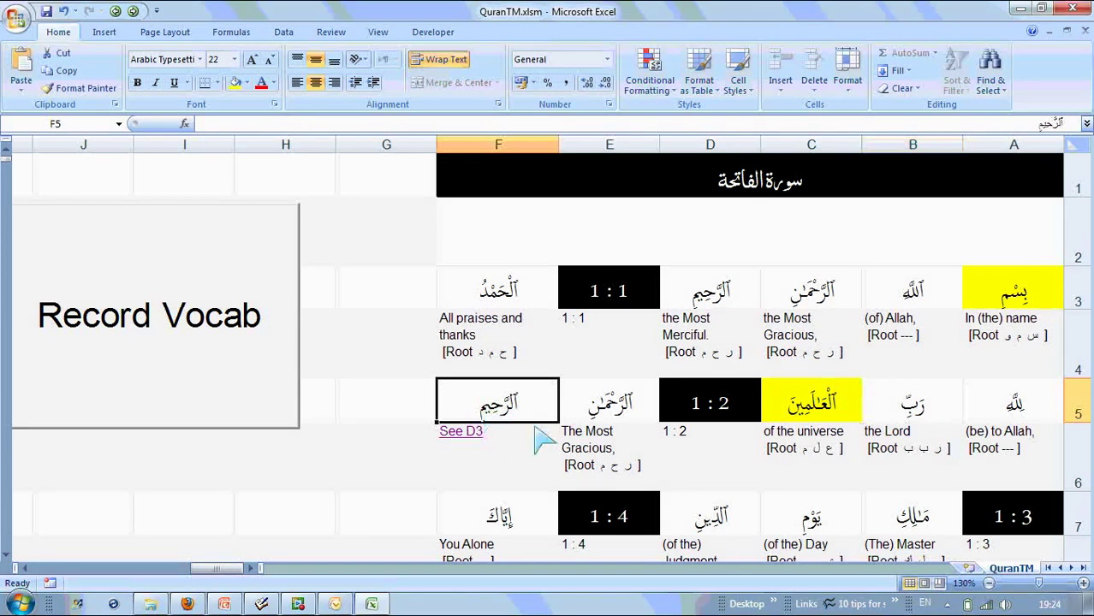
click(470, 440)
click(470, 434)
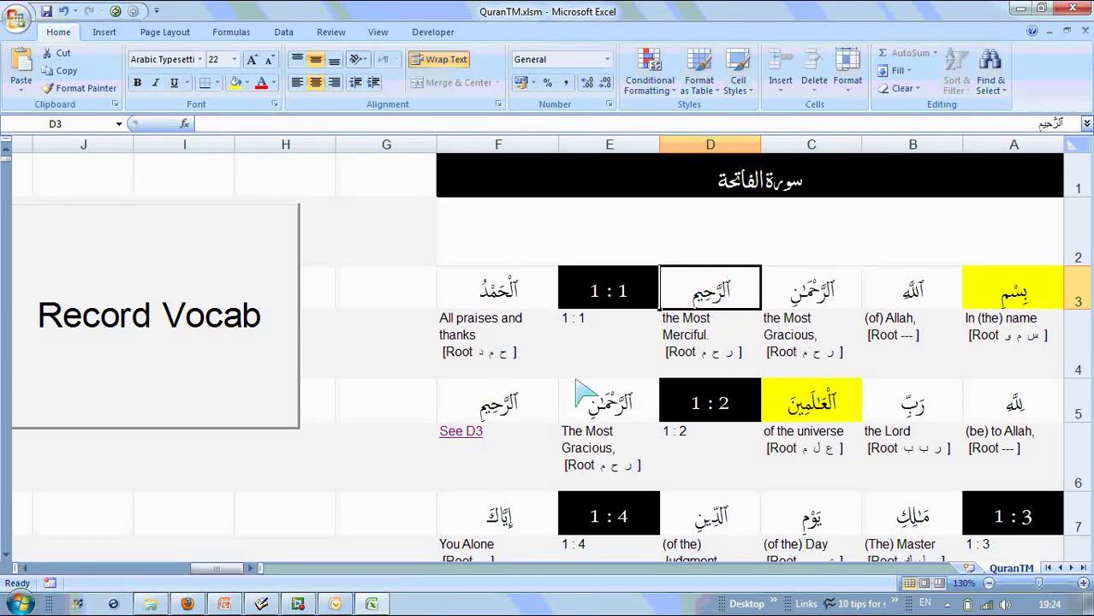
right_click(729, 296)
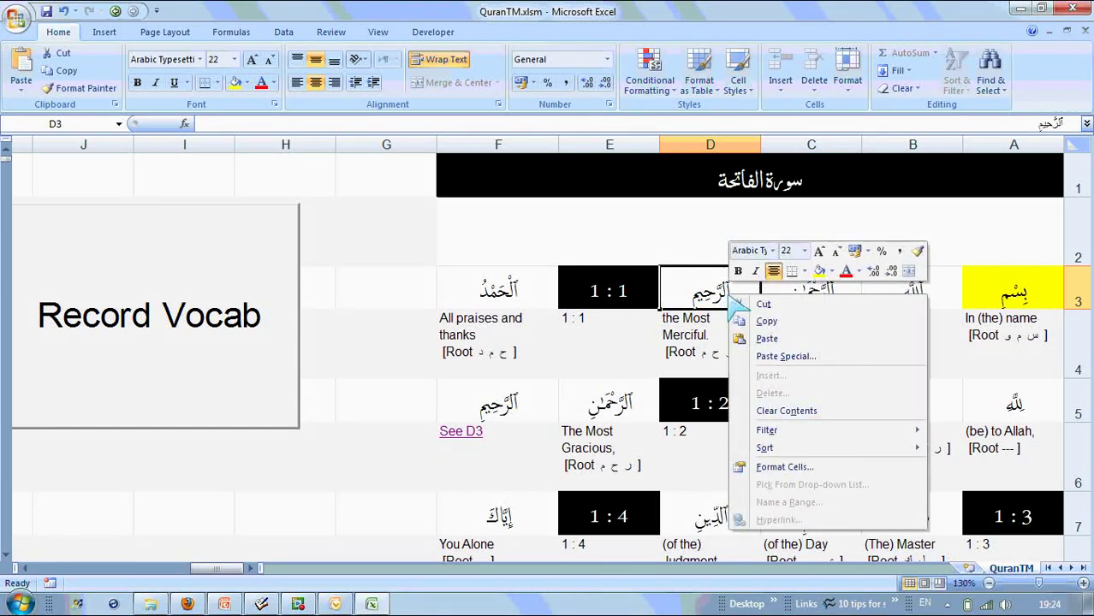
click(820, 271)
click(798, 320)
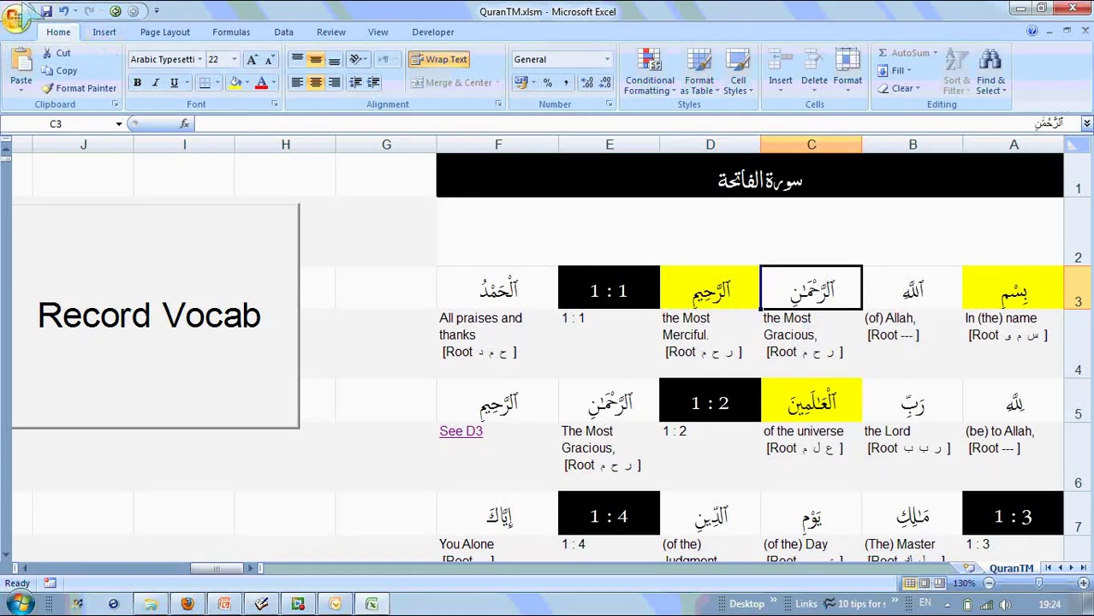
click(46, 11)
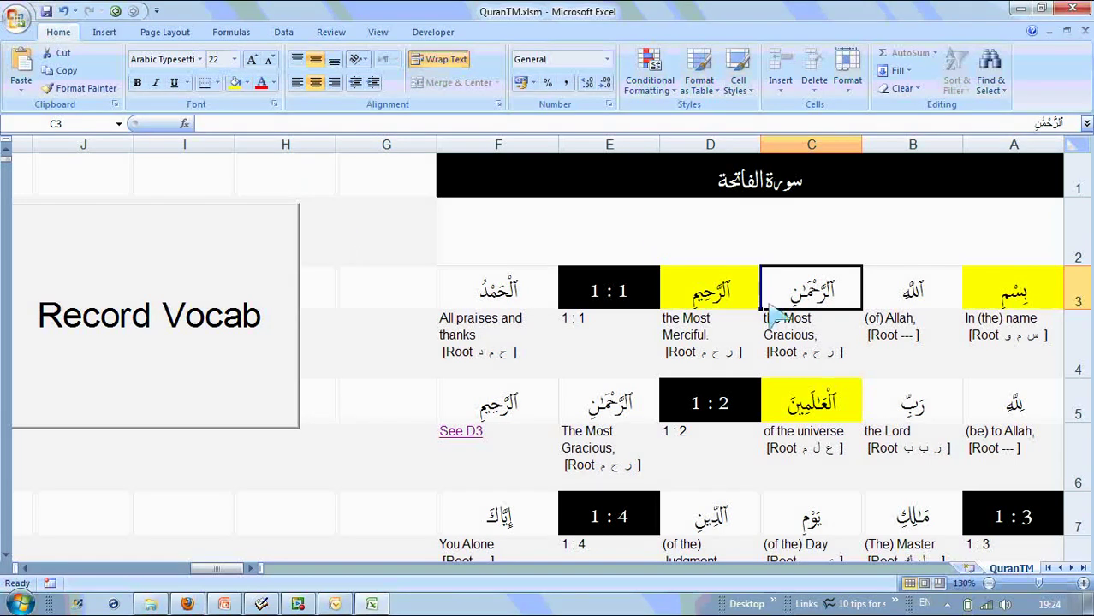
click(1072, 10)
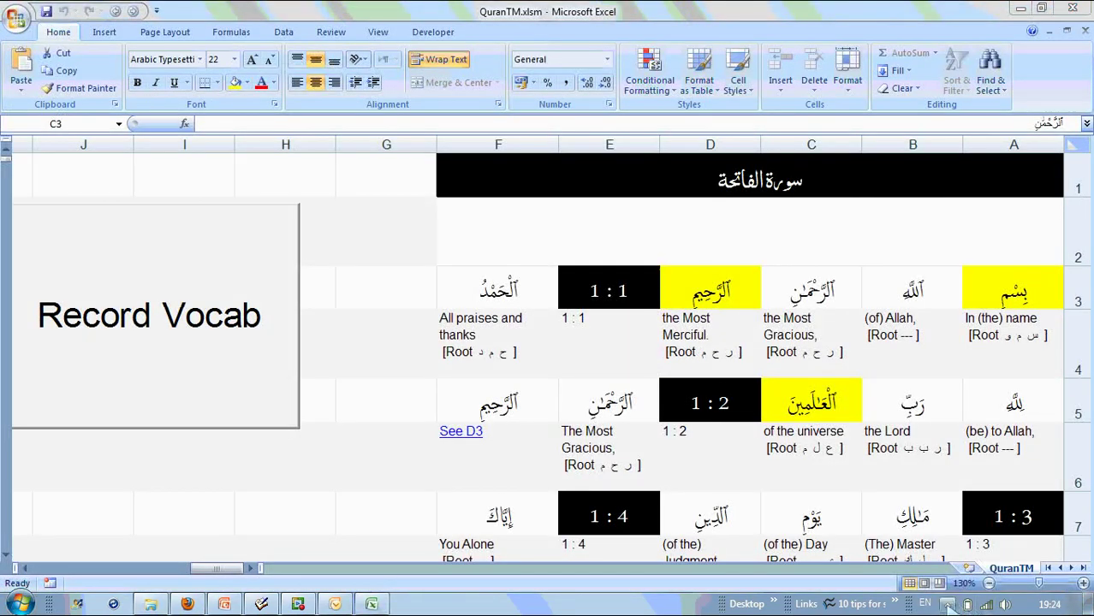
click(948, 604)
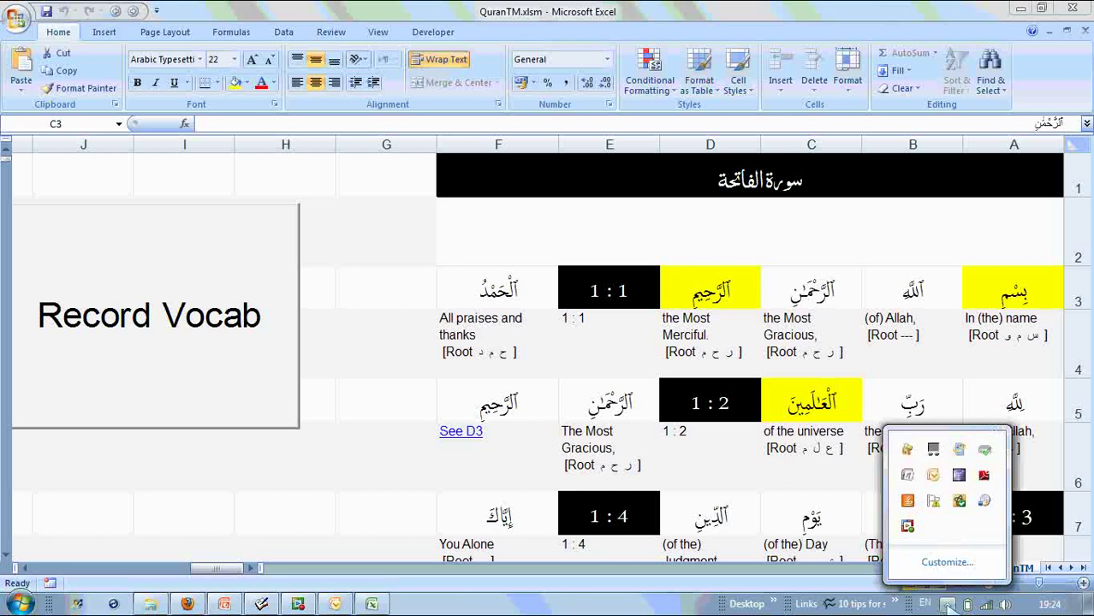
click(820, 249)
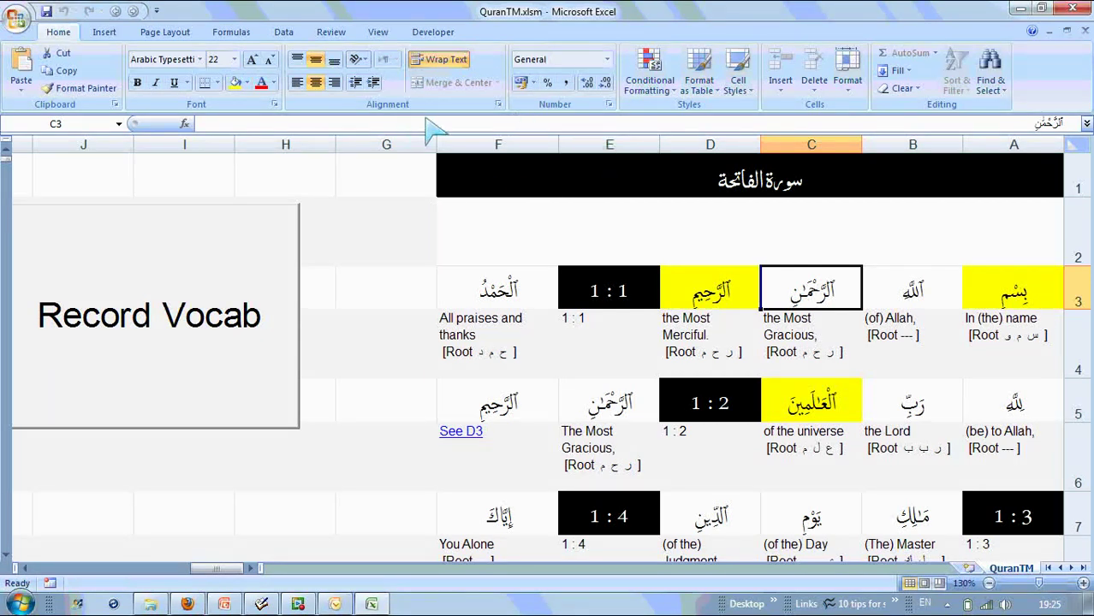
Set Trust Center macro settings to 'Enable all macros' and close both options windows
click(17, 19)
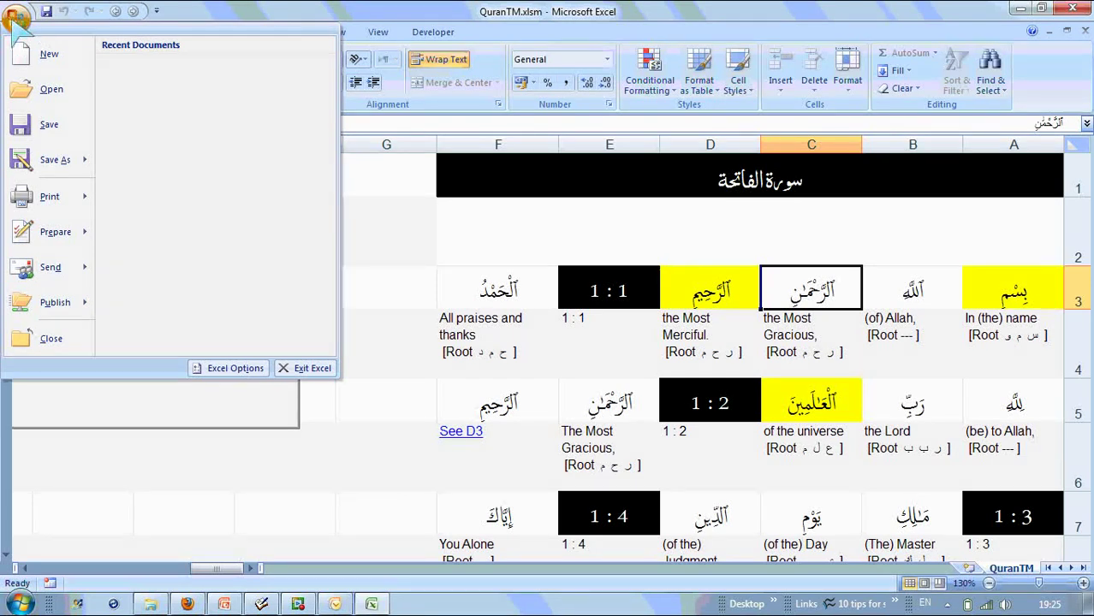
click(233, 369)
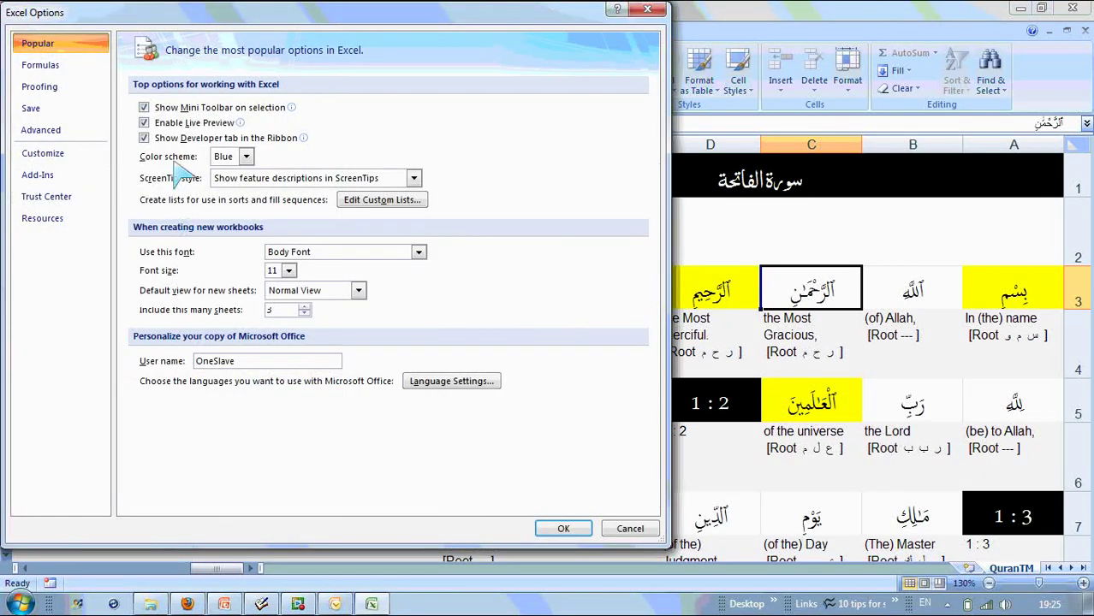
click(51, 202)
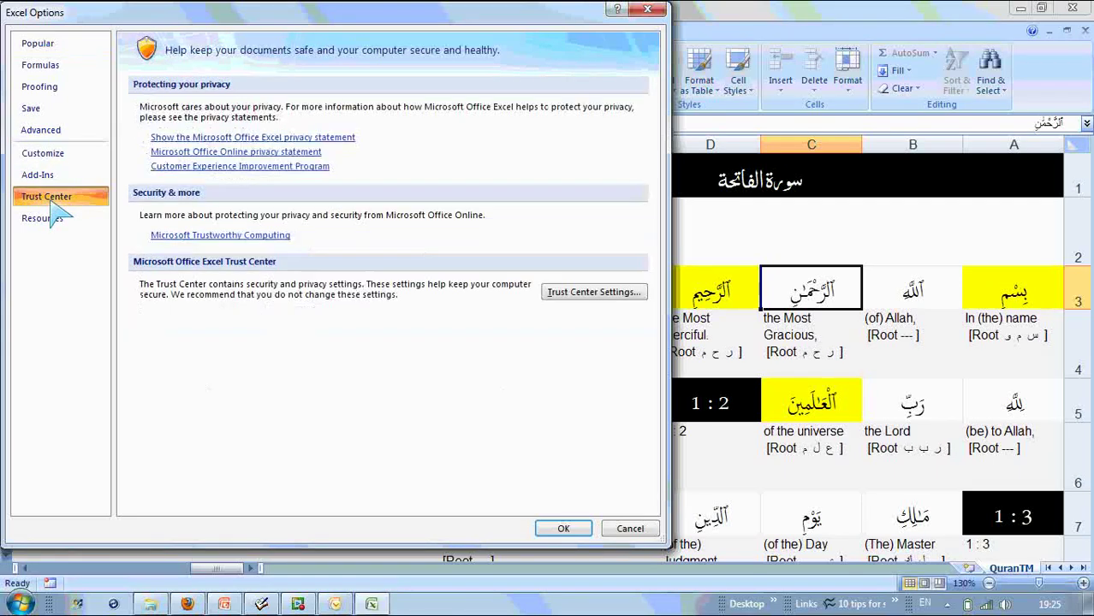
click(629, 300)
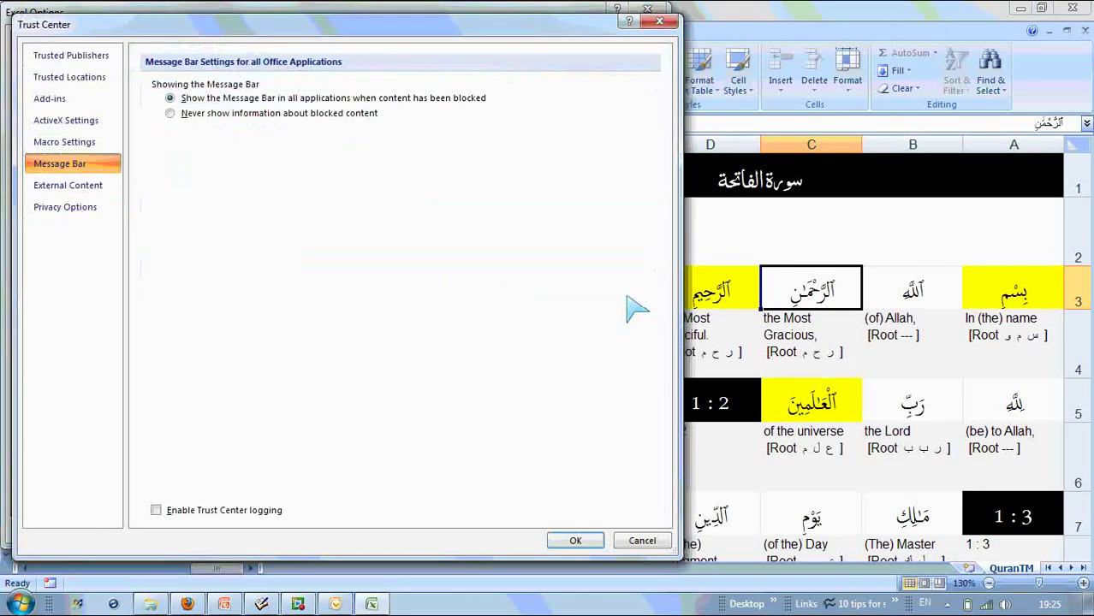
click(66, 146)
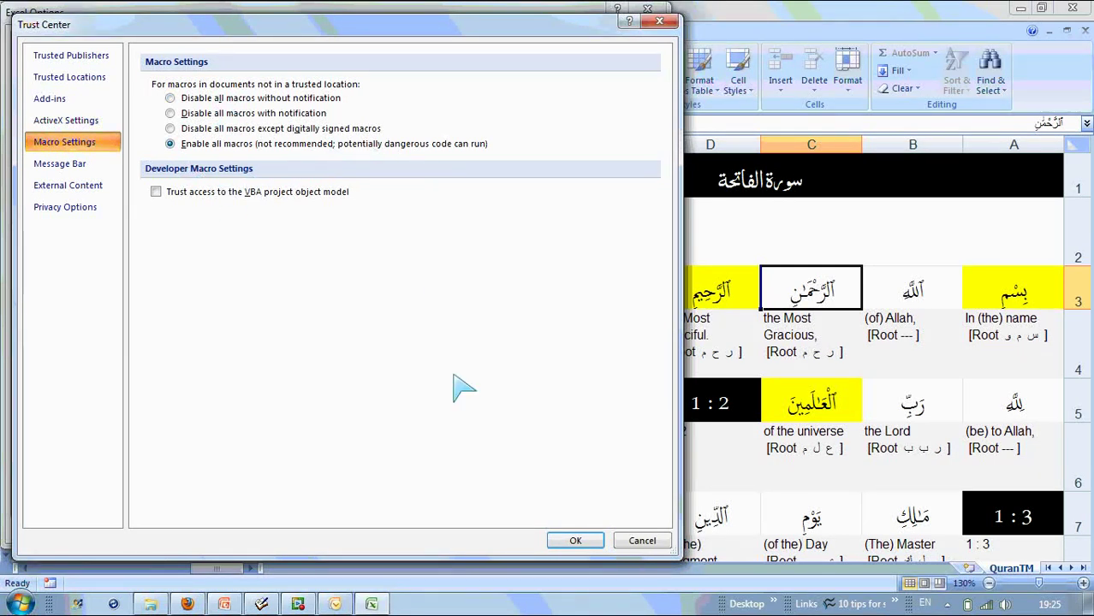
click(574, 541)
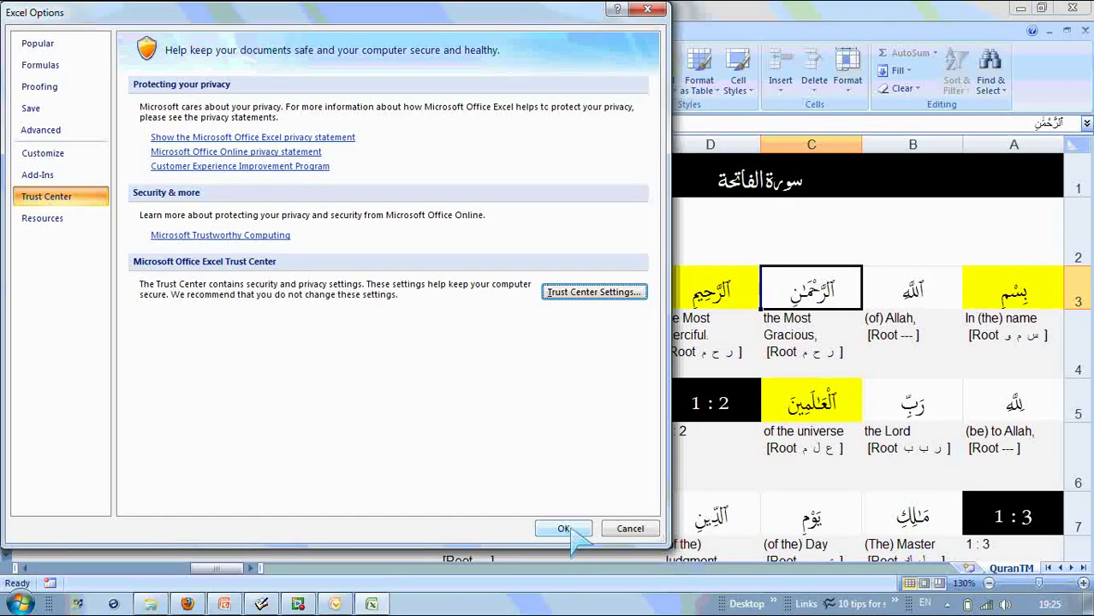
click(563, 528)
click(482, 351)
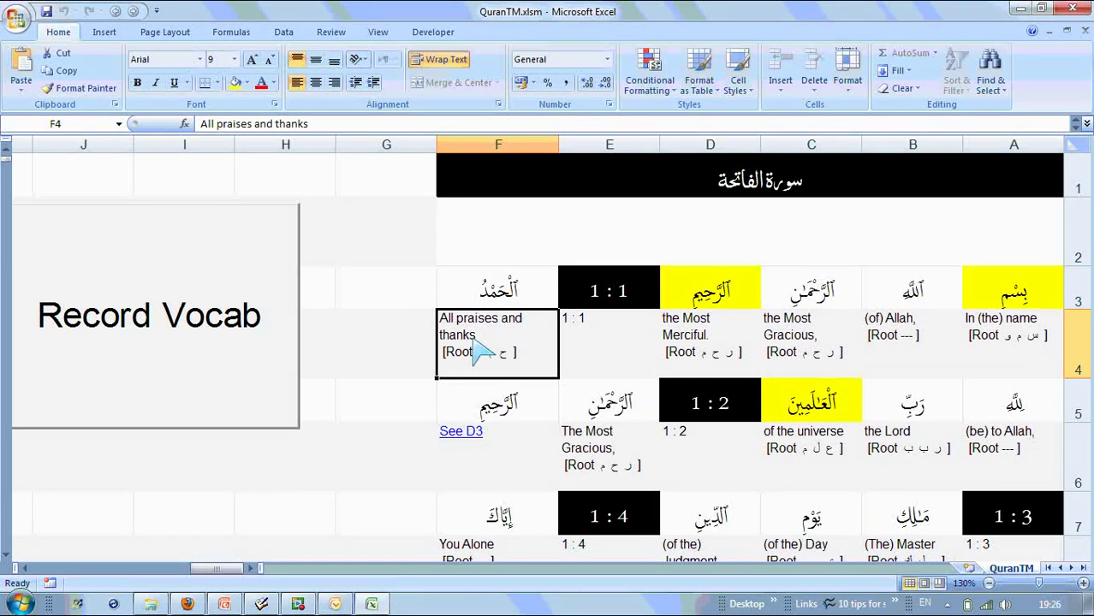
Run the Record Vocab macro with cell F4 ('All praises') selected
click(370, 293)
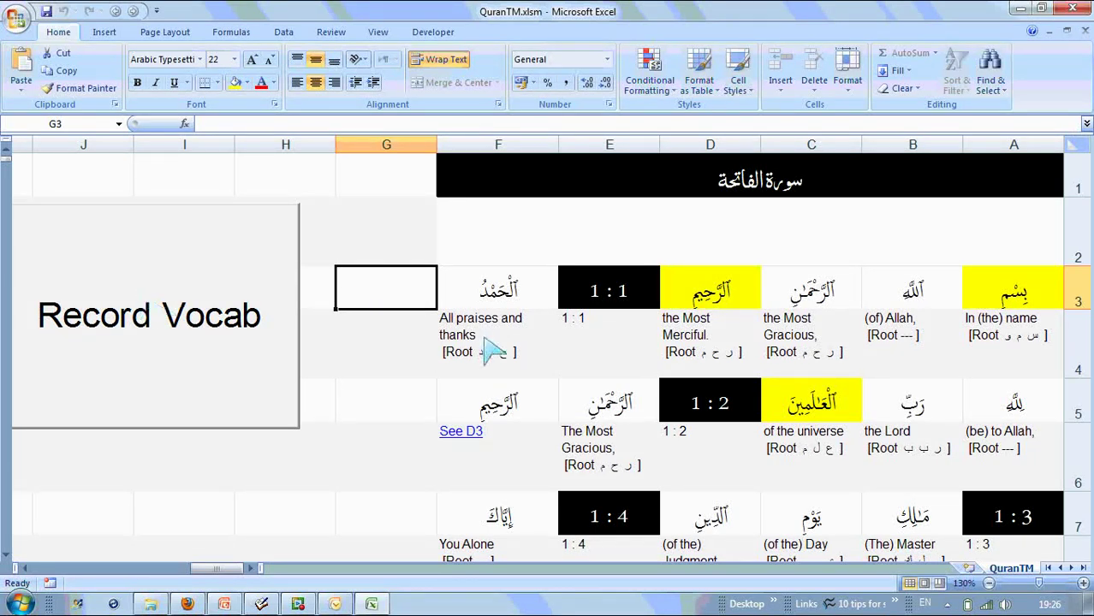
click(517, 368)
click(176, 300)
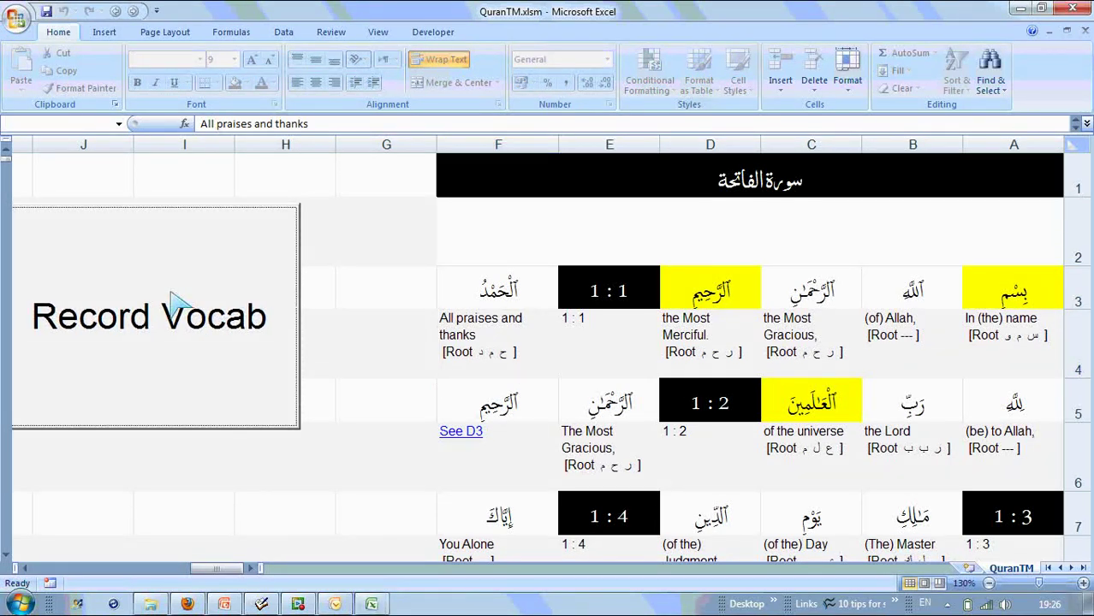
click(490, 295)
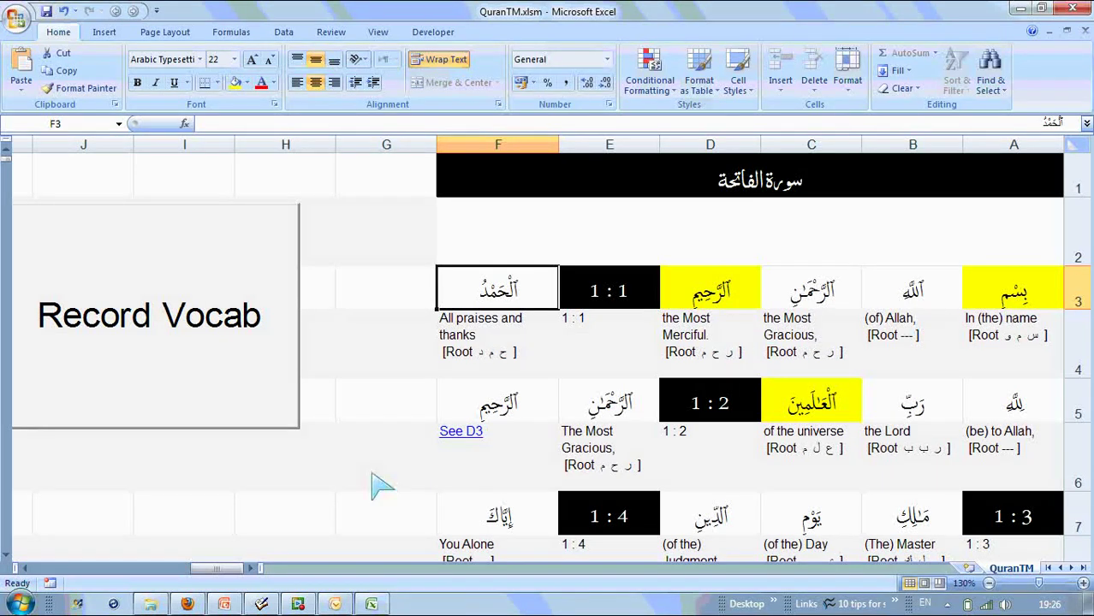
key(alt+Tab)
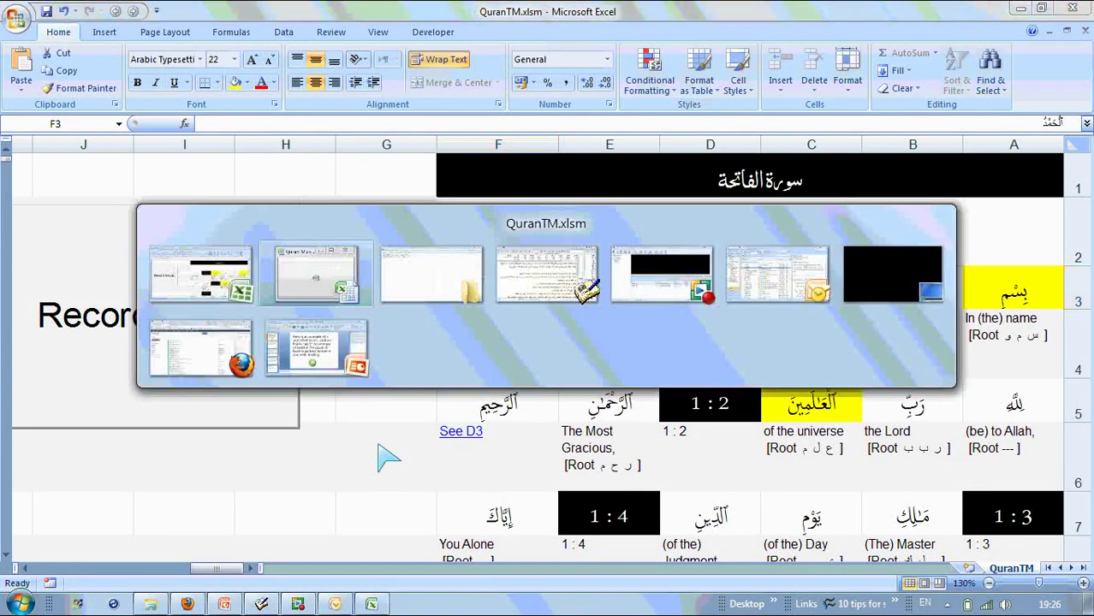
key(alt+Tab)
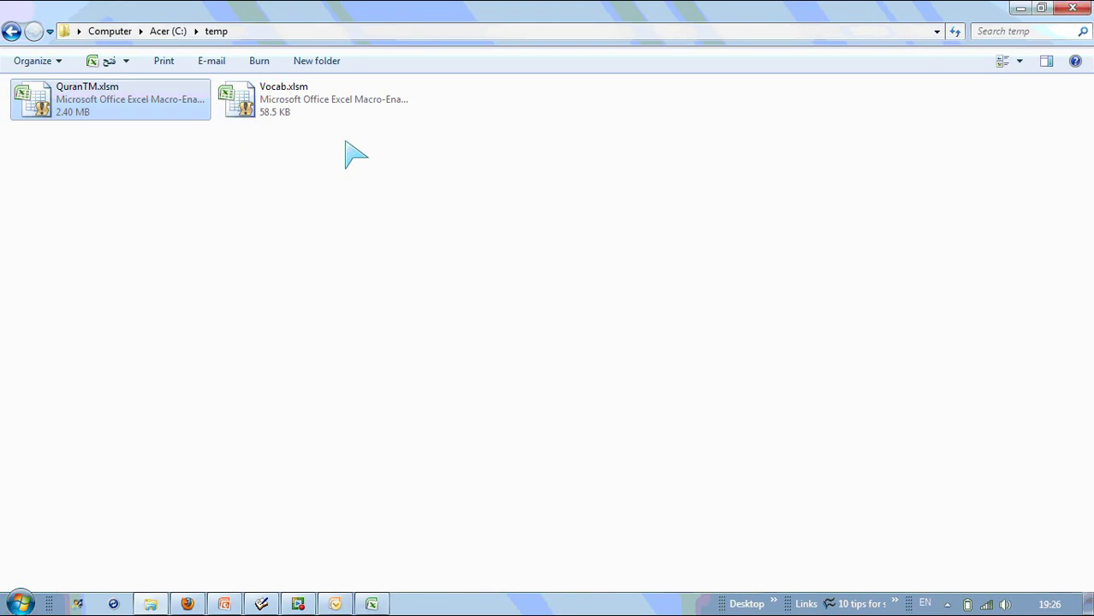
mouse_move(285, 120)
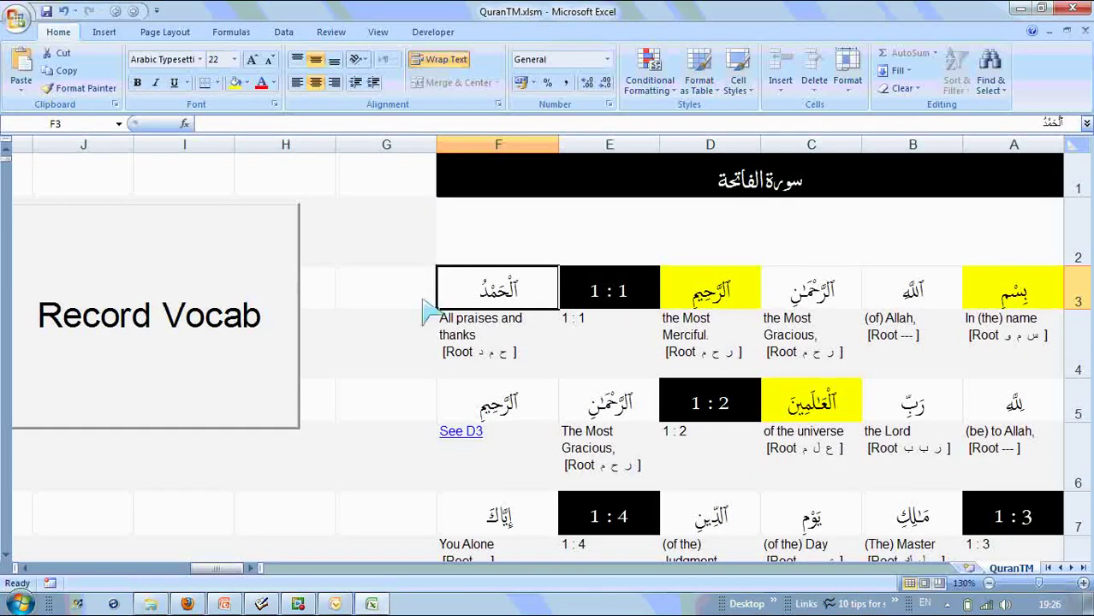
Select E4 (verse 1 : 1) and bring up the main menu's Print options
click(609, 360)
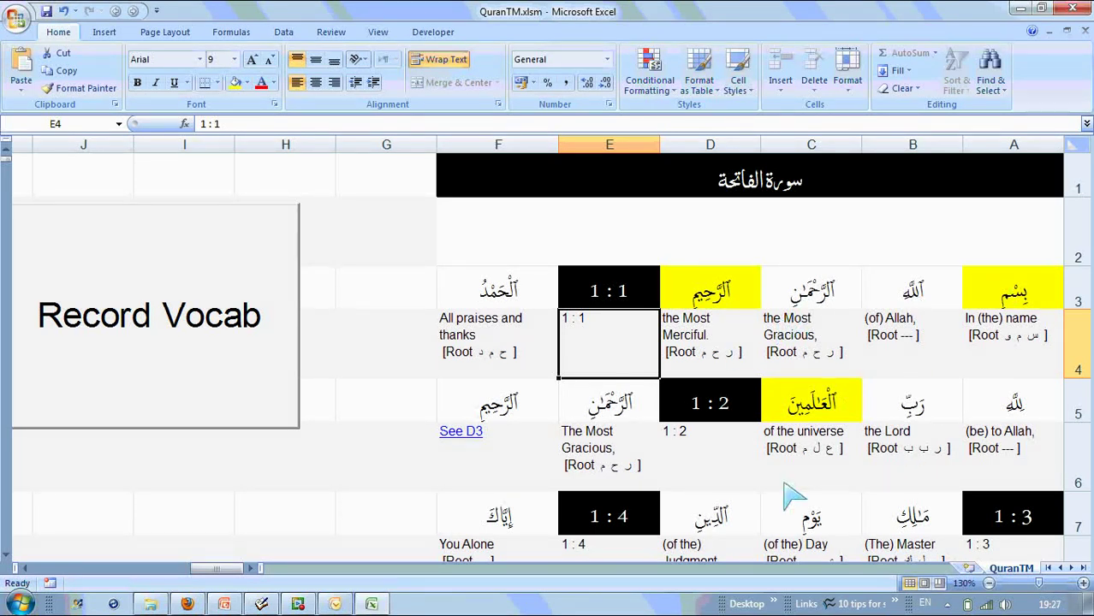
click(14, 17)
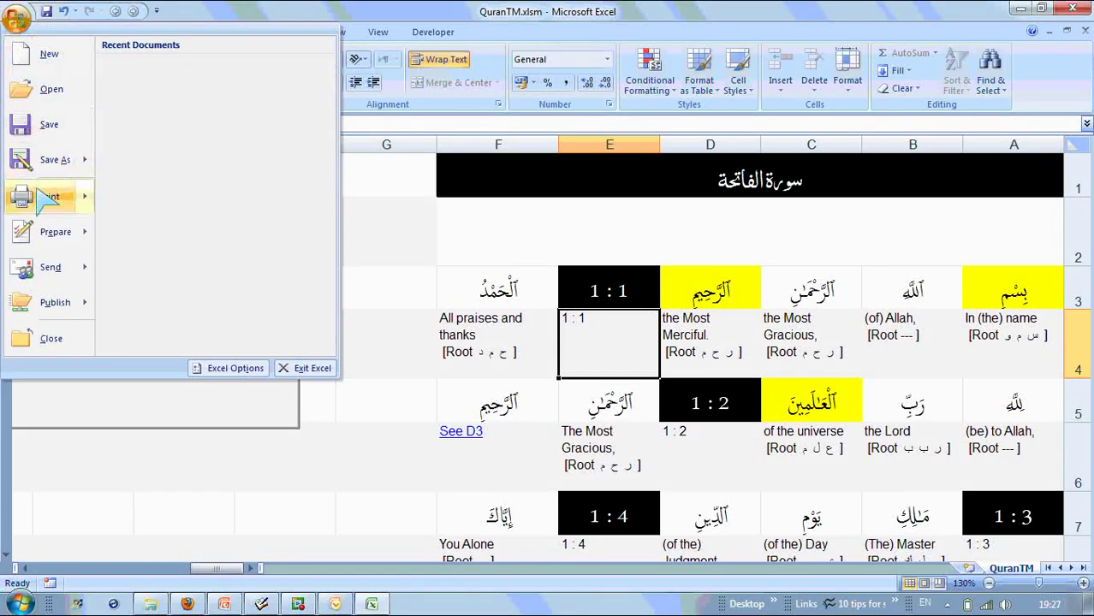
mouse_move(51, 196)
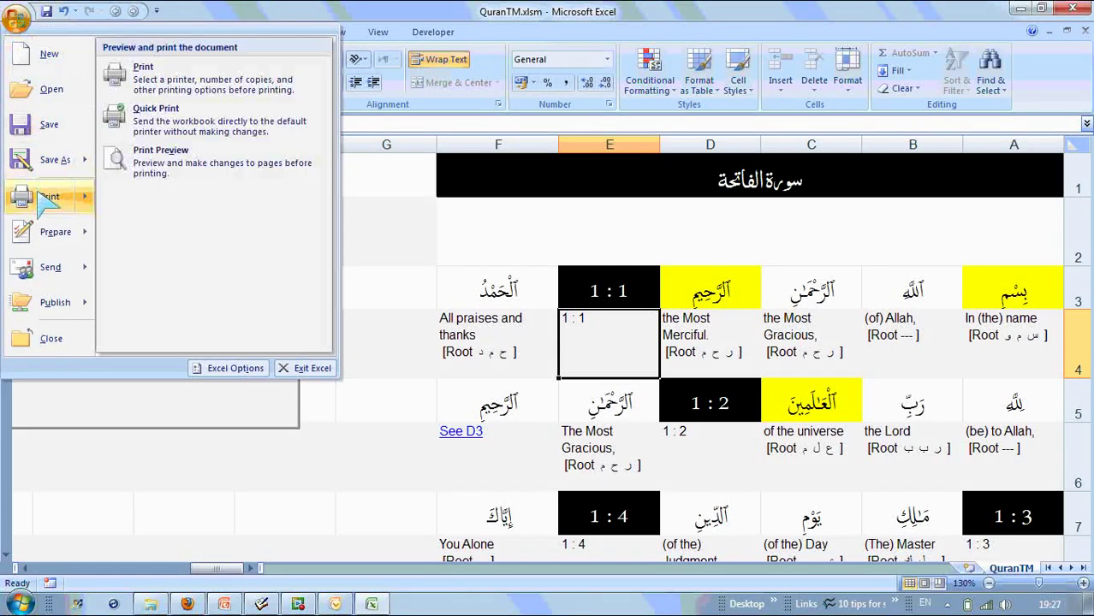
click(169, 73)
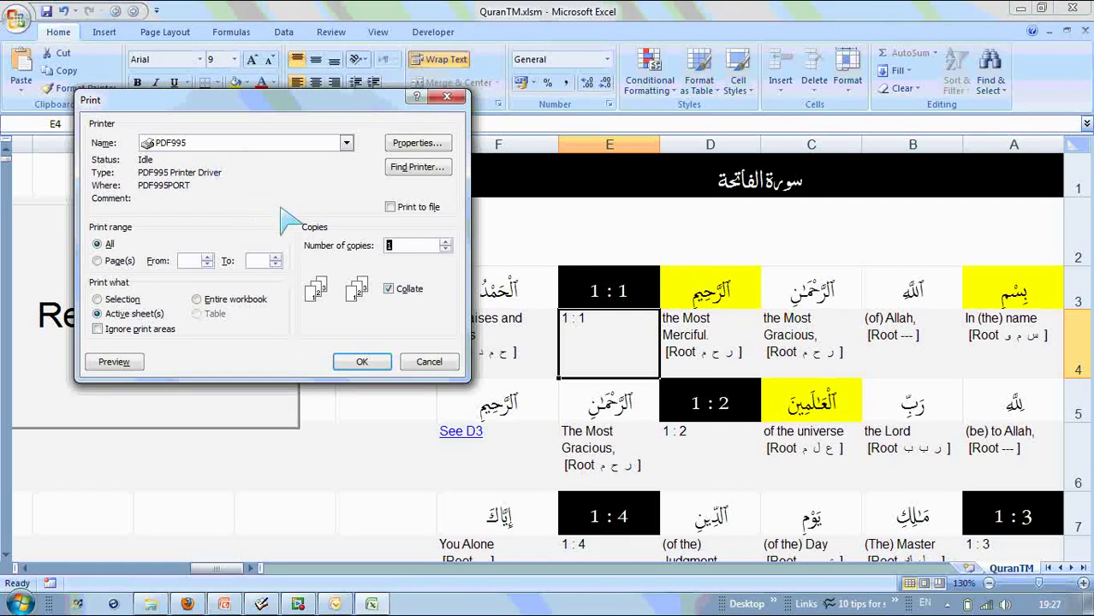
Inspect the zoomed print preview, then close it and select cell F5
click(114, 362)
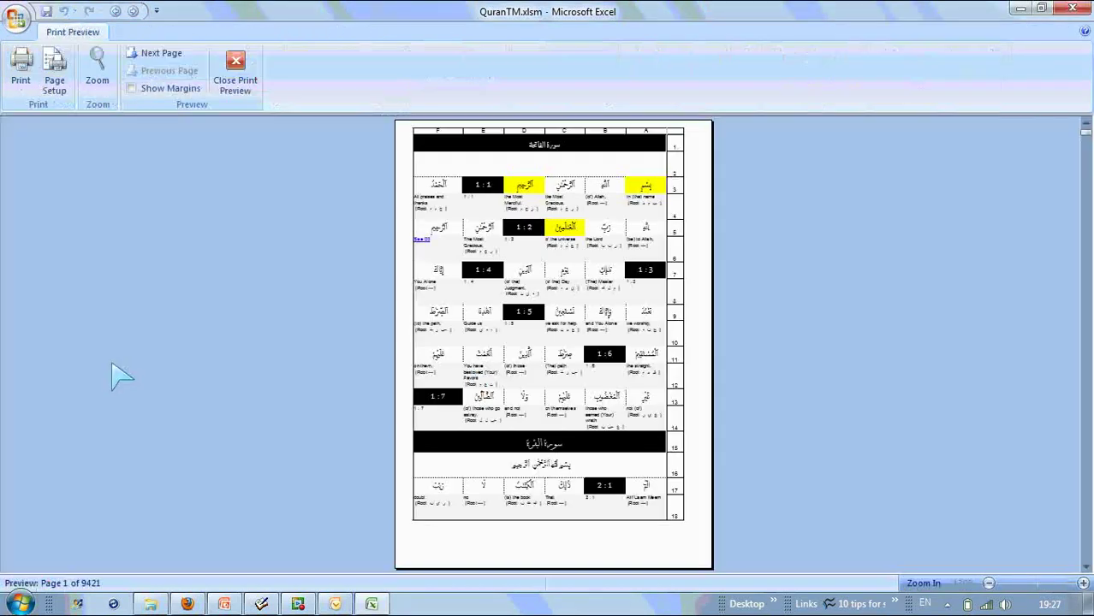
click(591, 175)
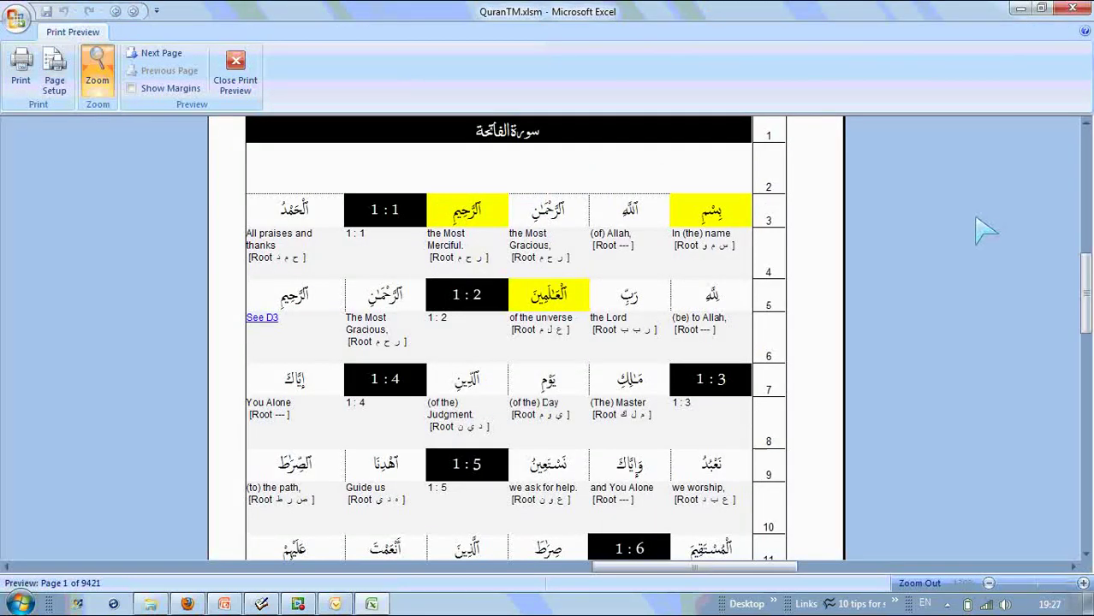
drag(1085, 325, 1085, 244)
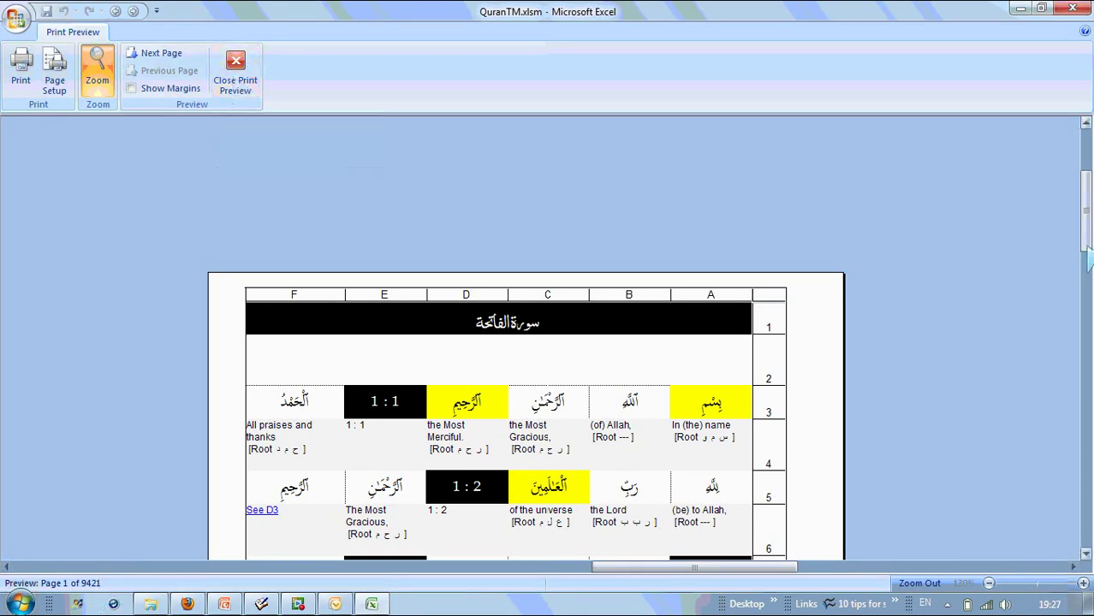
drag(1085, 218, 1085, 340)
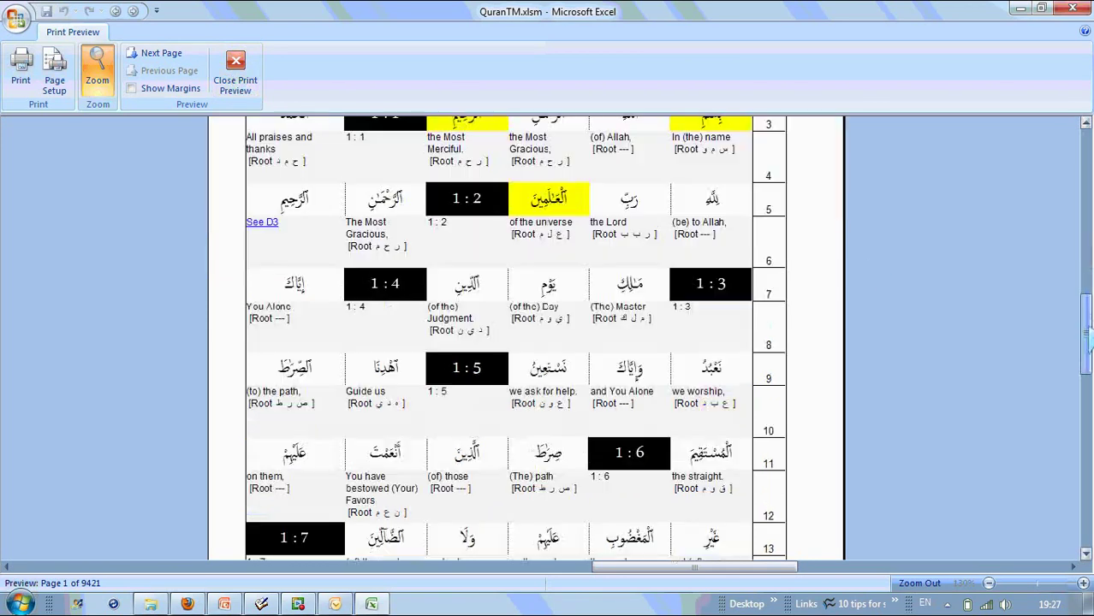
click(242, 75)
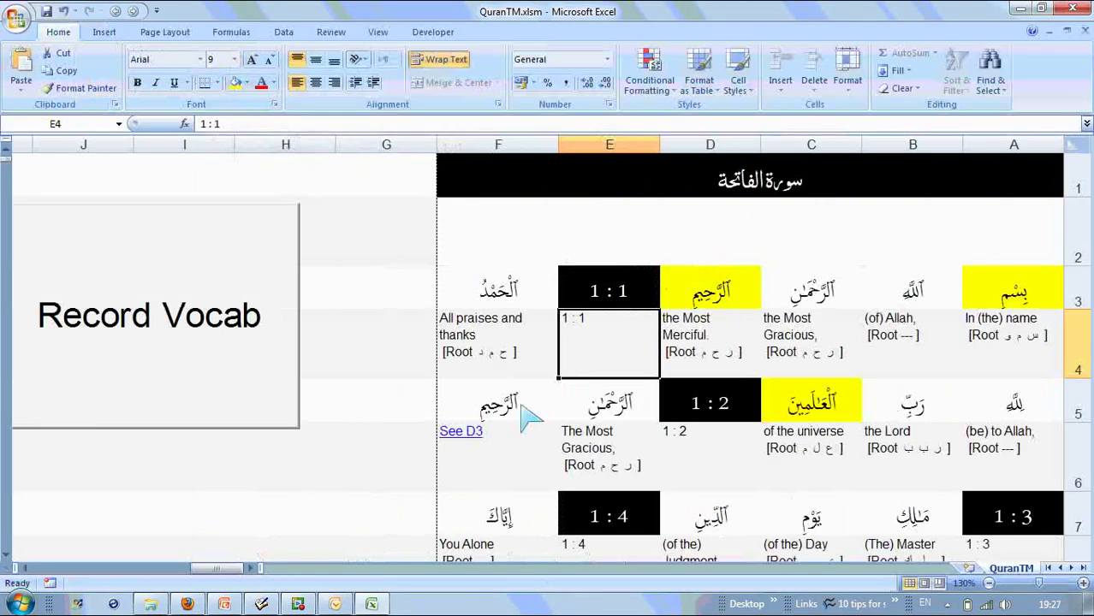
click(529, 414)
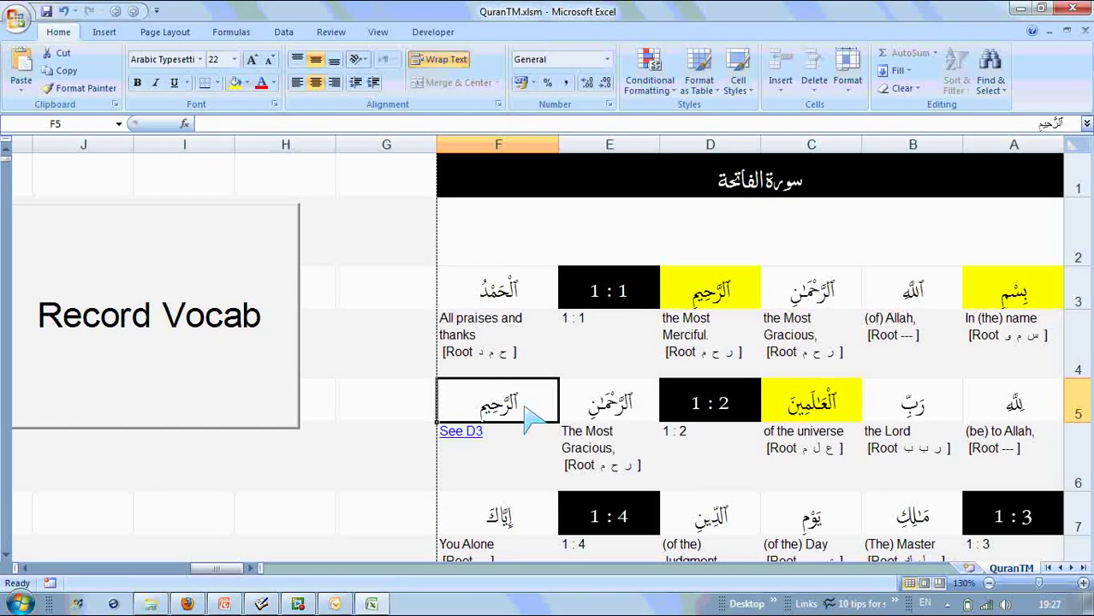